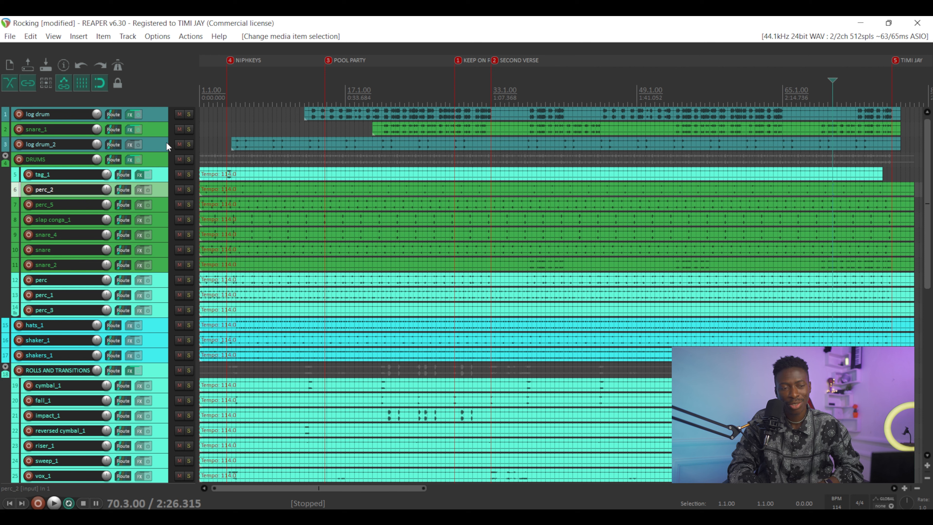
Select the log drum, snare_1 and log drum_2 tracks together
{"action": "scroll", "coordinate": [157, 191], "scroll_direction": "down", "scroll_amount": 3}
{"action": "scroll", "coordinate": [157, 215], "scroll_direction": "up", "scroll_amount": 3}
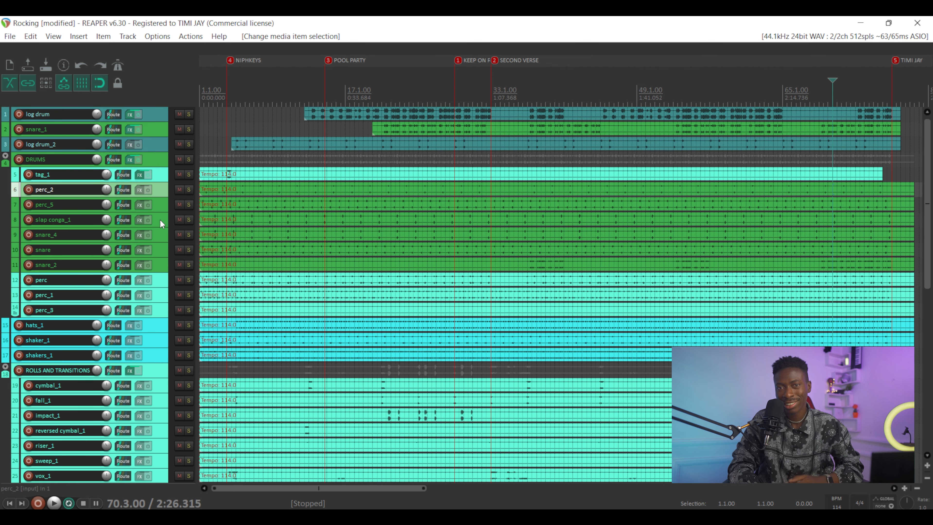
{"action": "left_click", "coordinate": [163, 116]}
{"action": "left_click", "coordinate": [157, 133], "text": "ctrl"}
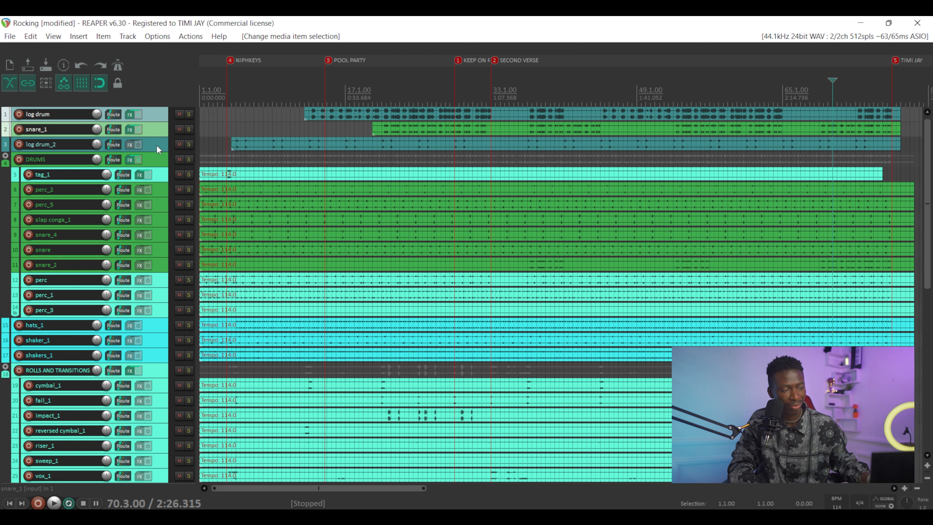
{"action": "left_click", "coordinate": [157, 147], "text": "ctrl"}
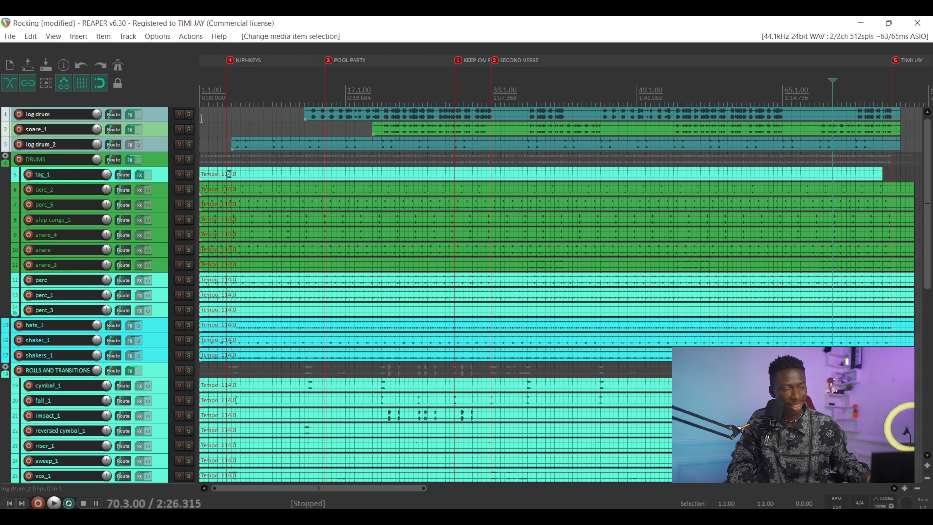
Increase the height of the DRUMS and ROLLS AND TRANSITIONS folder tracks to show their combined waveforms
{"action": "left_click", "coordinate": [158, 159]}
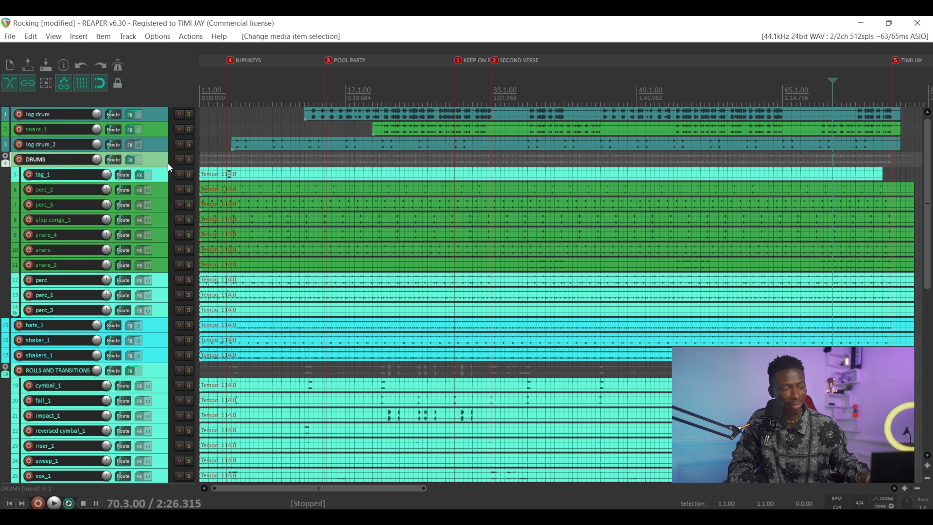
{"action": "left_click_drag", "start_coordinate": [157, 166], "coordinate": [161, 196]}
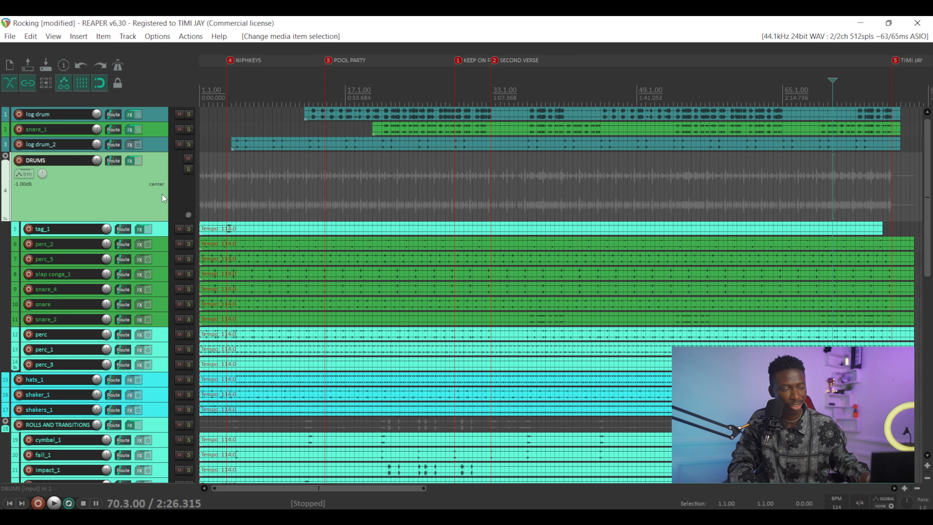
{"action": "scroll", "coordinate": [162, 195], "scroll_direction": "down", "scroll_amount": 3}
{"action": "left_click_drag", "start_coordinate": [161, 338], "coordinate": [166, 301]}
{"action": "scroll", "coordinate": [162, 327], "scroll_direction": "down", "scroll_amount": 1}
{"action": "left_click", "coordinate": [160, 336]}
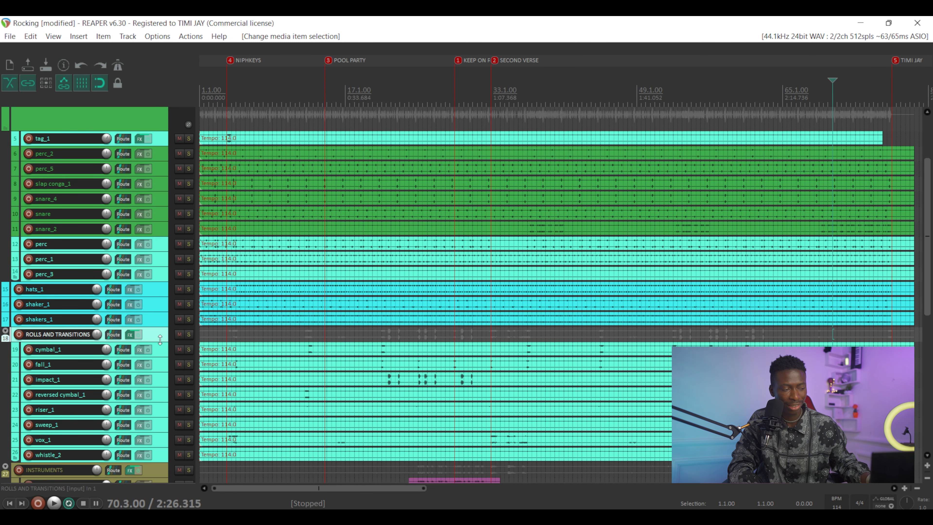
{"action": "left_click_drag", "start_coordinate": [161, 341], "coordinate": [162, 374]}
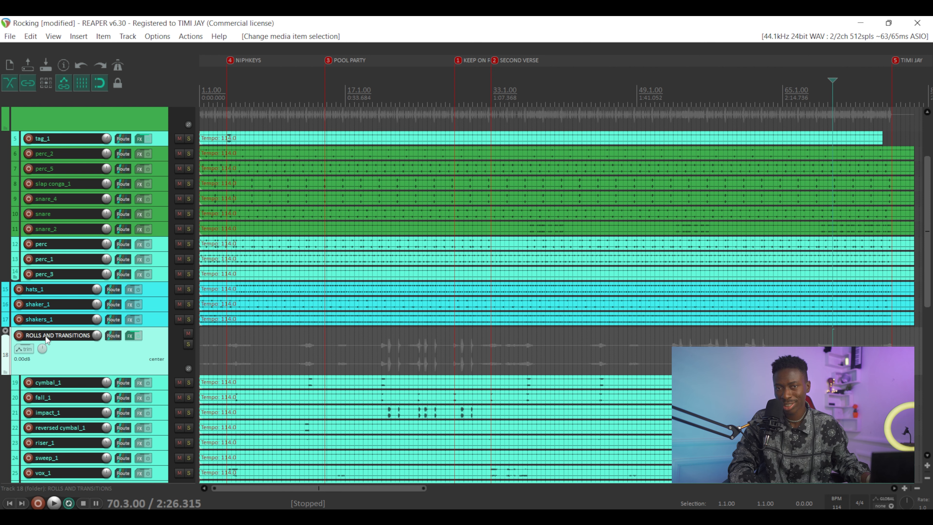
Select the INSTRUMENTS folder track below the transition tracks
{"action": "scroll", "coordinate": [98, 331], "scroll_direction": "down", "scroll_amount": 5}
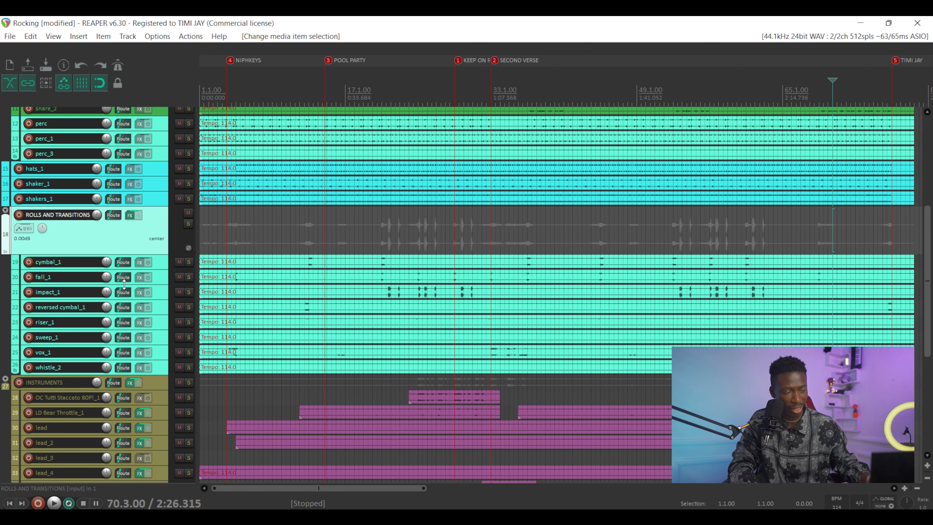
{"action": "scroll", "coordinate": [125, 284], "scroll_direction": "down", "scroll_amount": 1}
{"action": "left_click", "coordinate": [149, 355]}
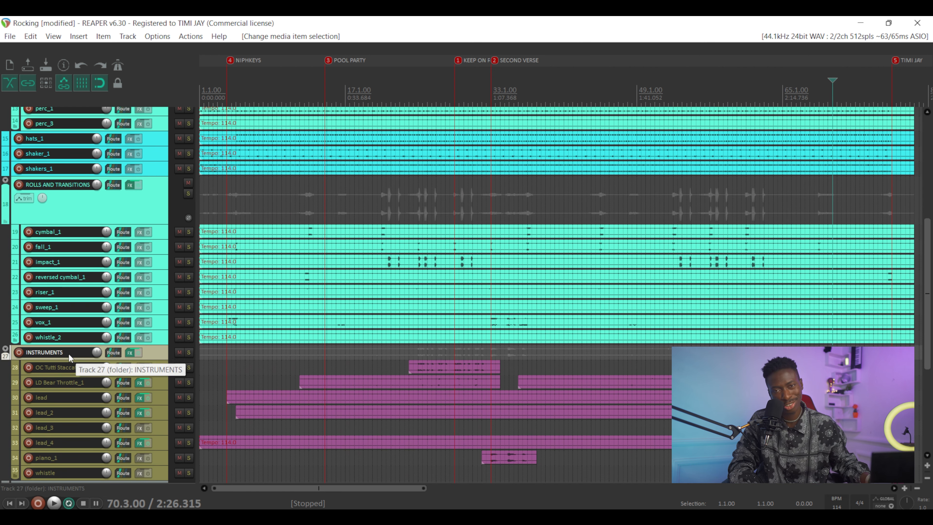
Solo the DRUMS folder track and audition it from position 12.3.00
{"action": "scroll", "coordinate": [129, 294], "scroll_direction": "up", "scroll_amount": 8}
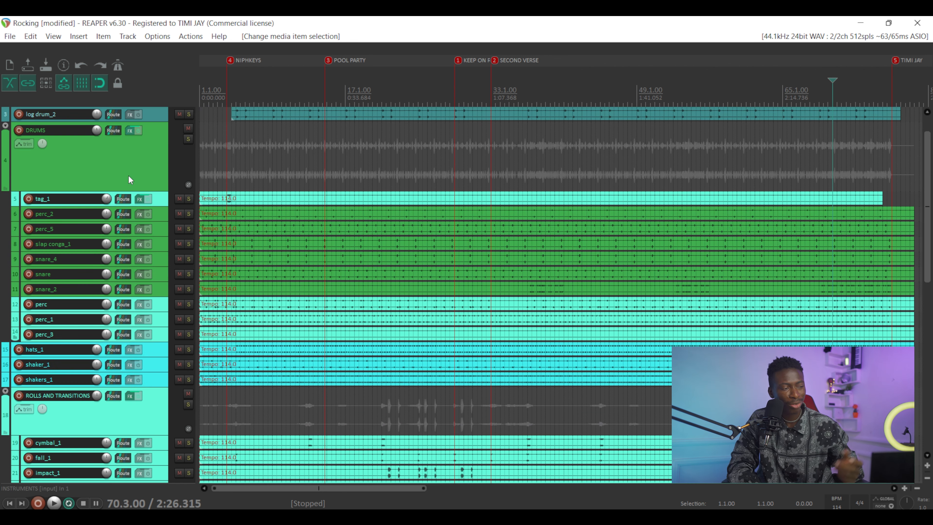
{"action": "left_click", "coordinate": [160, 198]}
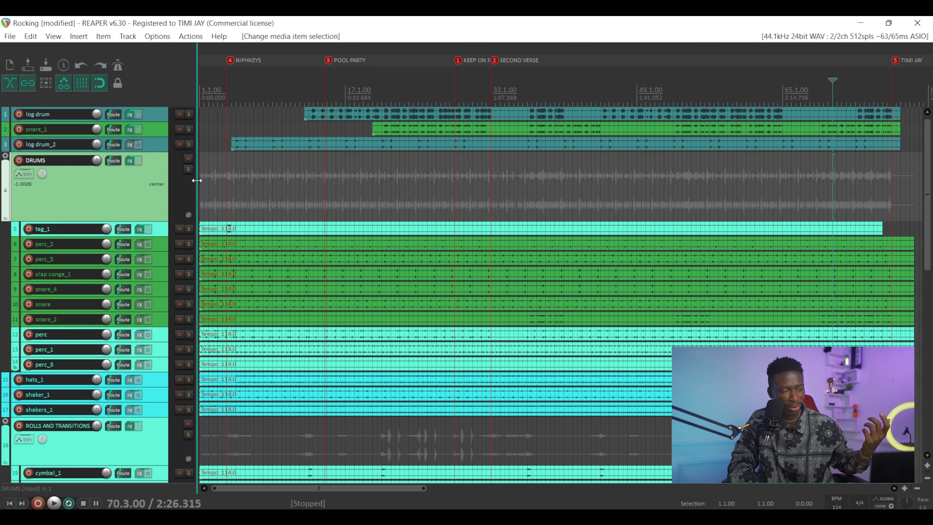
{"action": "left_click", "coordinate": [188, 169]}
{"action": "left_click", "coordinate": [151, 194]}
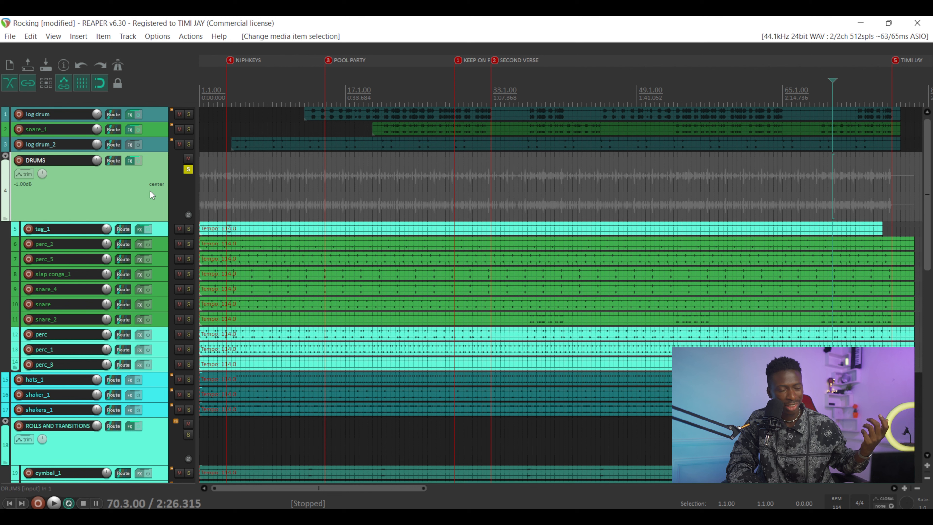
{"action": "left_click", "coordinate": [305, 188]}
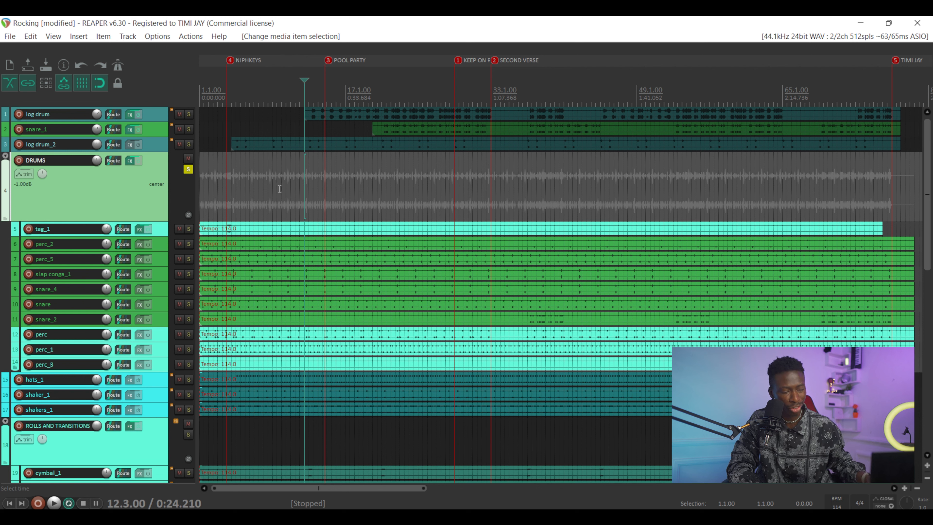
{"action": "key", "text": "space"}
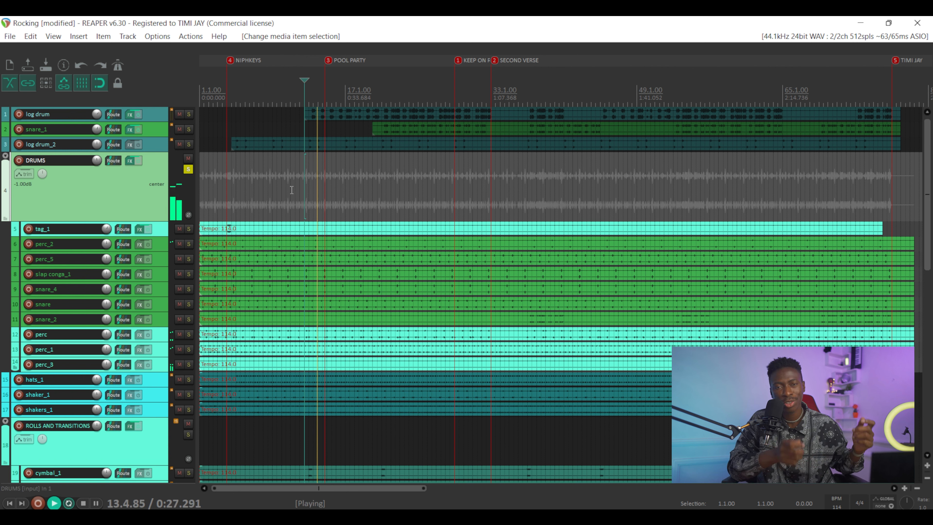
{"action": "key", "text": "space"}
Solo the hats_1, shaker_1 and shakers_1 tracks together in place of the drums and audition them briefly
{"action": "scroll", "coordinate": [168, 309], "scroll_direction": "down", "scroll_amount": 3}
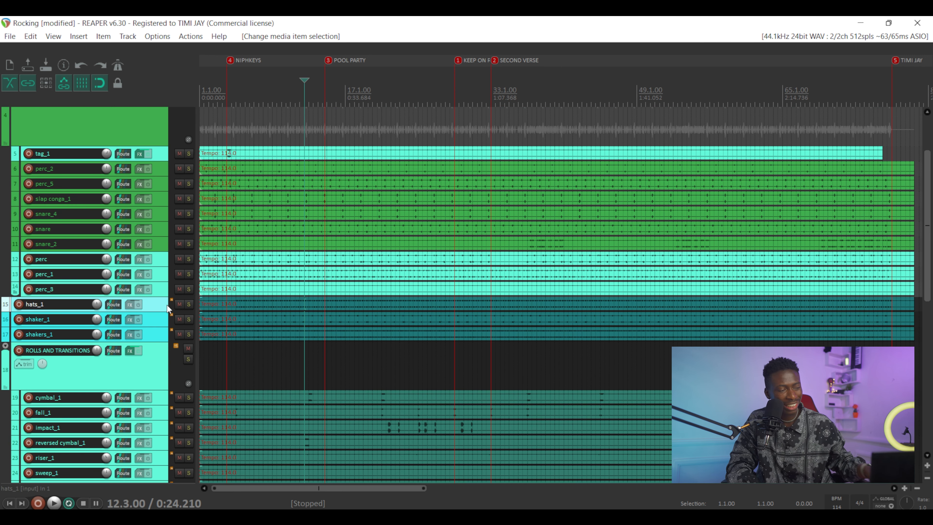
{"action": "left_click", "coordinate": [164, 333]}
{"action": "left_click", "coordinate": [162, 305], "text": "ctrl"}
{"action": "left_click", "coordinate": [158, 320], "text": "ctrl"}
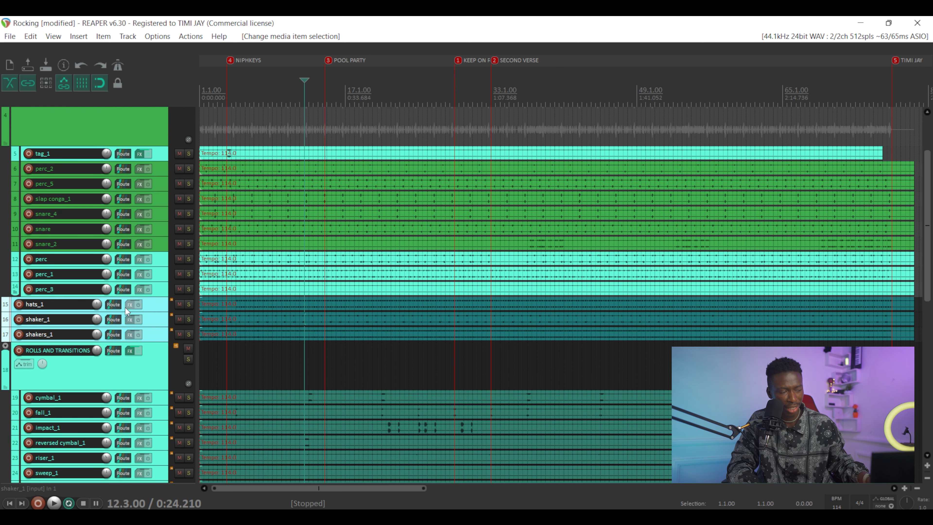
{"action": "left_click", "coordinate": [189, 304]}
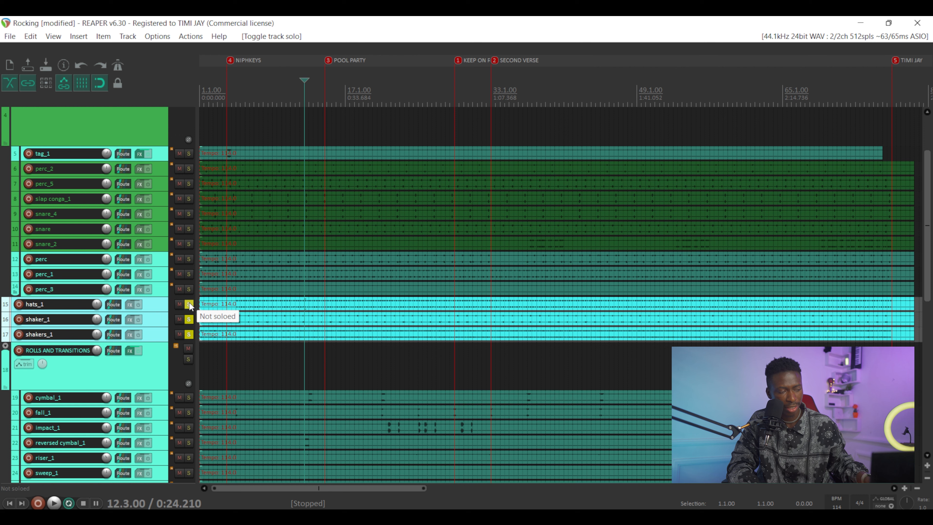
{"action": "key", "text": "space"}
{"action": "key", "text": "space"}
Solo the ROLLS AND TRANSITIONS folder track in place of the hats and shakers and audition it
{"action": "scroll", "coordinate": [151, 311], "scroll_direction": "down", "scroll_amount": 1}
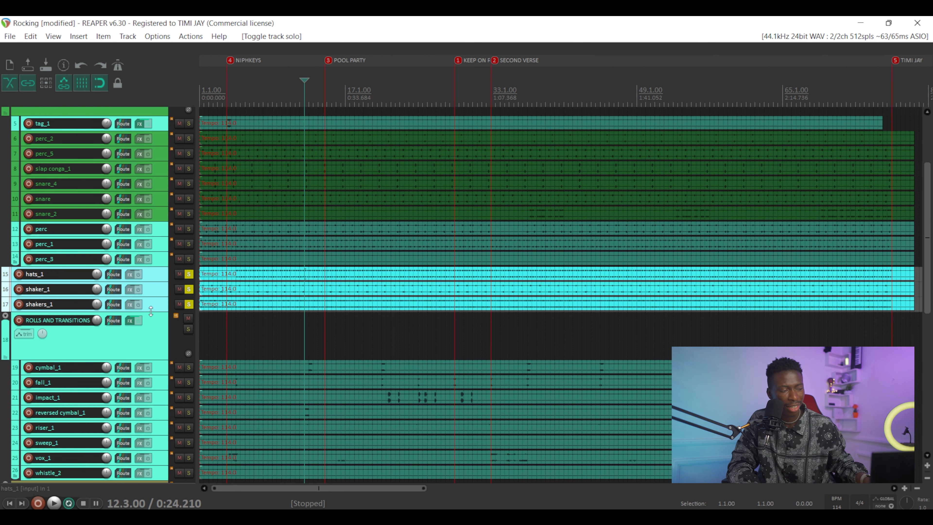
{"action": "left_click", "coordinate": [150, 329]}
{"action": "left_click", "coordinate": [188, 329]}
{"action": "key", "text": "space"}
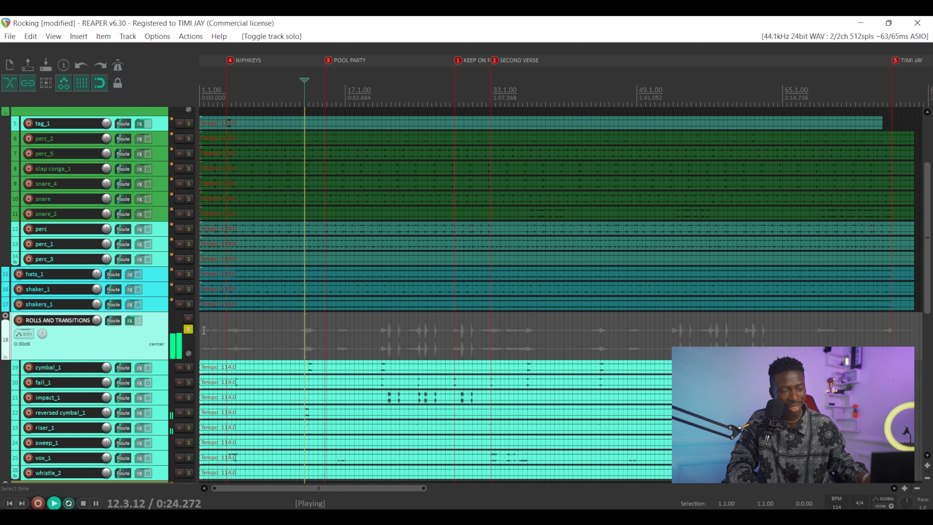
{"action": "key", "text": "space"}
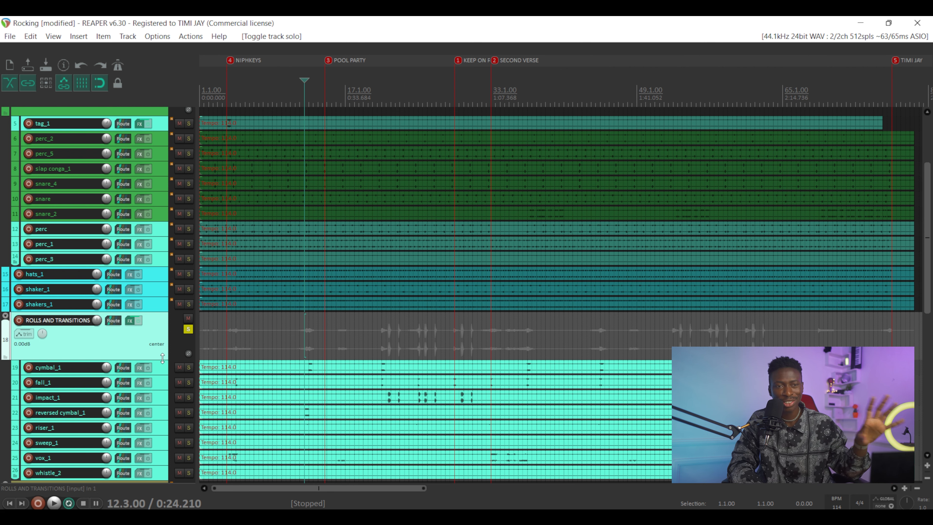
Audition the INSTRUMENTS folder track in solo at a taller height from position 25.1.00 and clear its solo
{"action": "scroll", "coordinate": [156, 335], "scroll_direction": "down", "scroll_amount": 1}
{"action": "scroll", "coordinate": [156, 335], "scroll_direction": "down", "scroll_amount": 3}
{"action": "left_click", "coordinate": [189, 353]}
{"action": "left_click_drag", "start_coordinate": [157, 359], "coordinate": [152, 422]}
{"action": "key", "text": "space"}
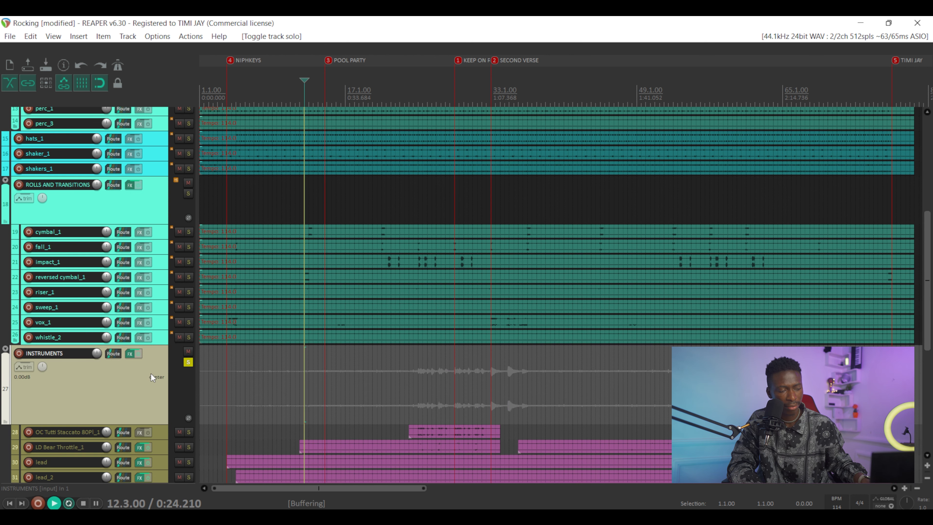
{"action": "scroll", "coordinate": [152, 372], "scroll_direction": "down", "scroll_amount": 2}
{"action": "left_click", "coordinate": [418, 343]}
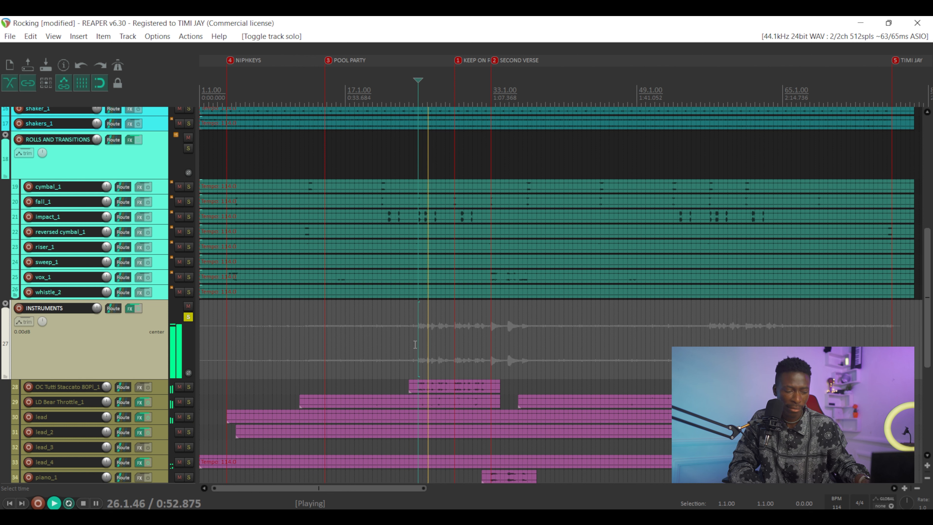
{"action": "key", "text": "space"}
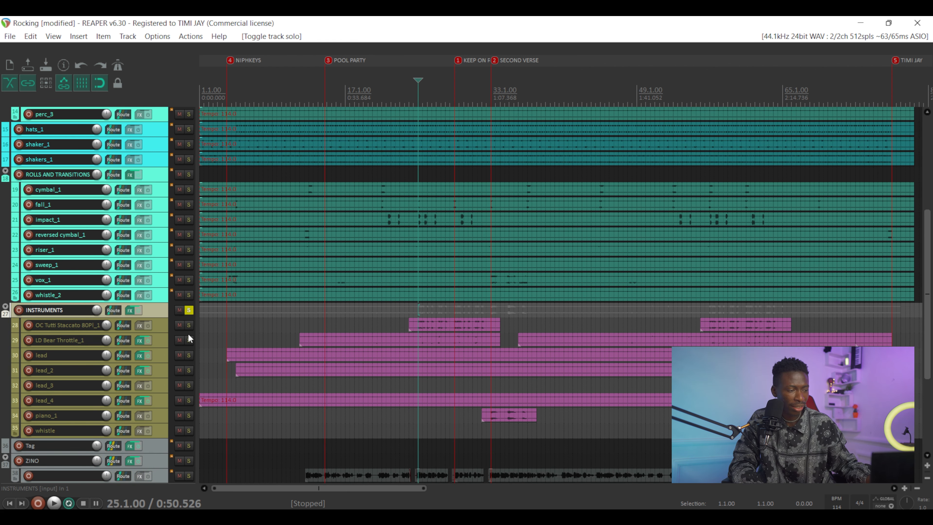
{"action": "left_click", "coordinate": [189, 311]}
Solo the log drum, snare_1 and log drum_2 tracks and audition them from position 21.1.00
{"action": "scroll", "coordinate": [150, 129], "scroll_direction": "up", "scroll_amount": 3}
{"action": "scroll", "coordinate": [150, 130], "scroll_direction": "up", "scroll_amount": 3}
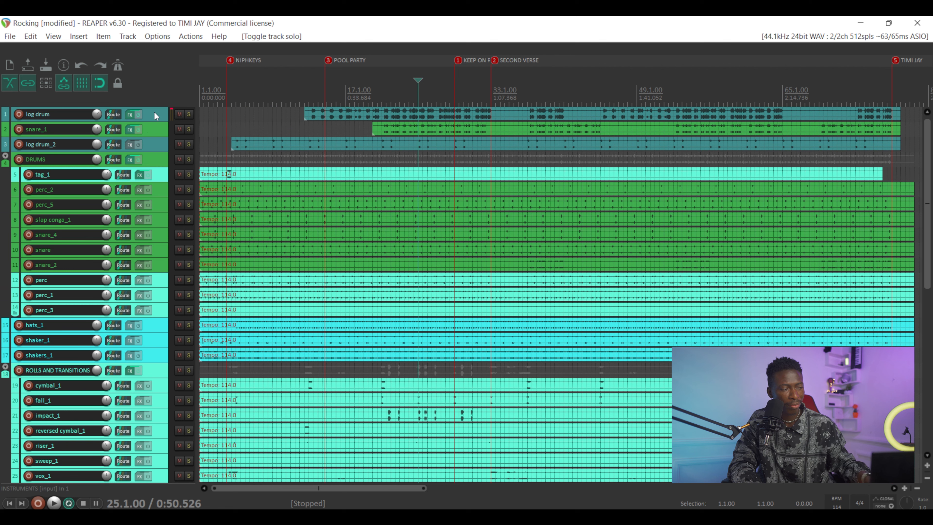
{"action": "left_click_drag", "start_coordinate": [188, 114], "coordinate": [188, 144]}
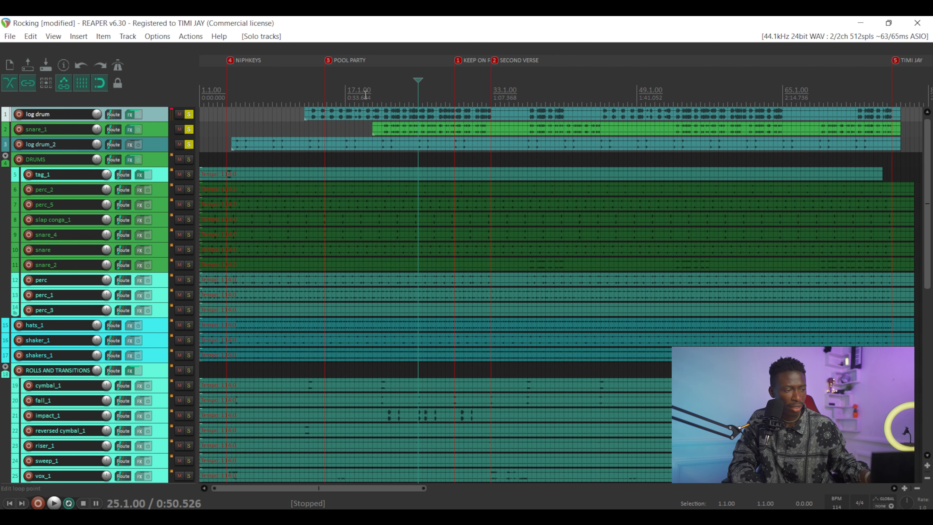
{"action": "left_click", "coordinate": [382, 95]}
{"action": "scroll", "coordinate": [404, 94], "scroll_direction": "up", "scroll_amount": 5}
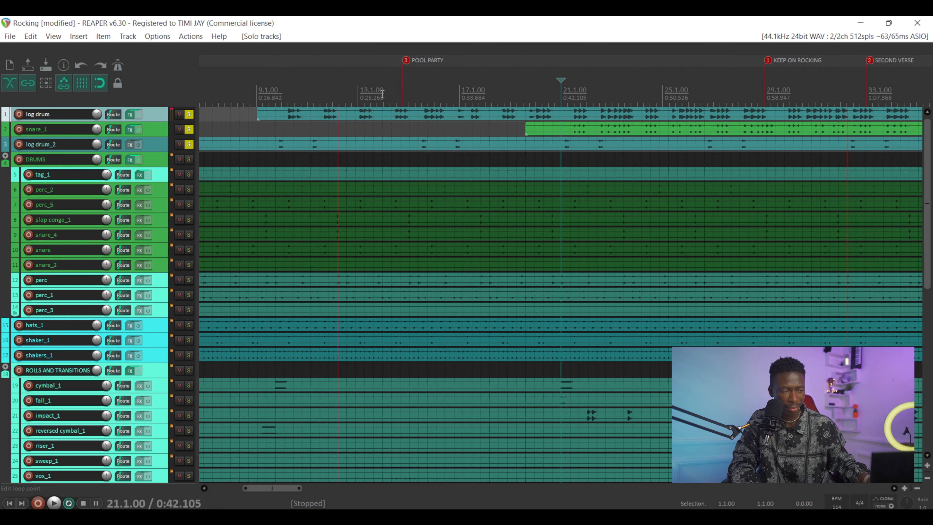
{"action": "key", "text": "space"}
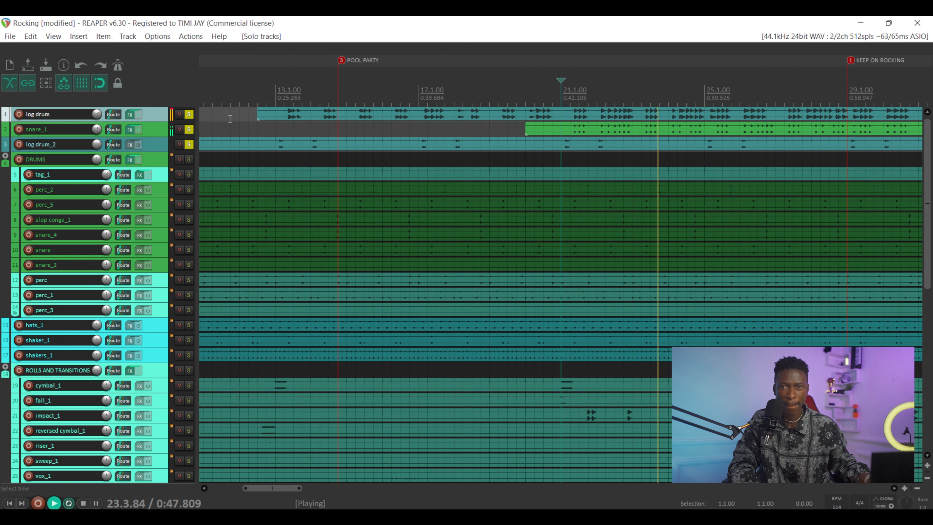
{"action": "key", "text": "space"}
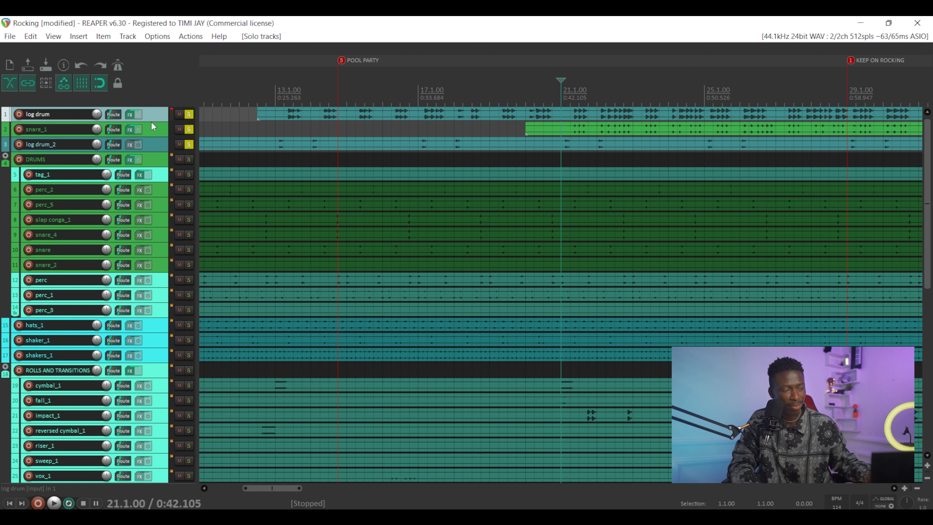
Enlarge the log drum track and open its FX chain on the FET Compressor, keeping the waveform in view
{"action": "left_click_drag", "start_coordinate": [152, 122], "coordinate": [158, 220]}
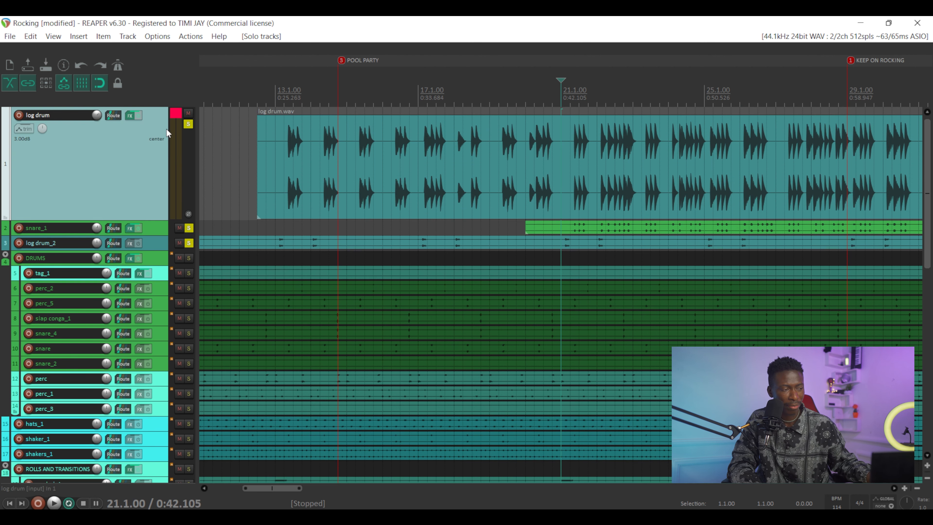
{"action": "left_click", "coordinate": [130, 116]}
{"action": "left_click_drag", "start_coordinate": [491, 180], "coordinate": [551, 220]}
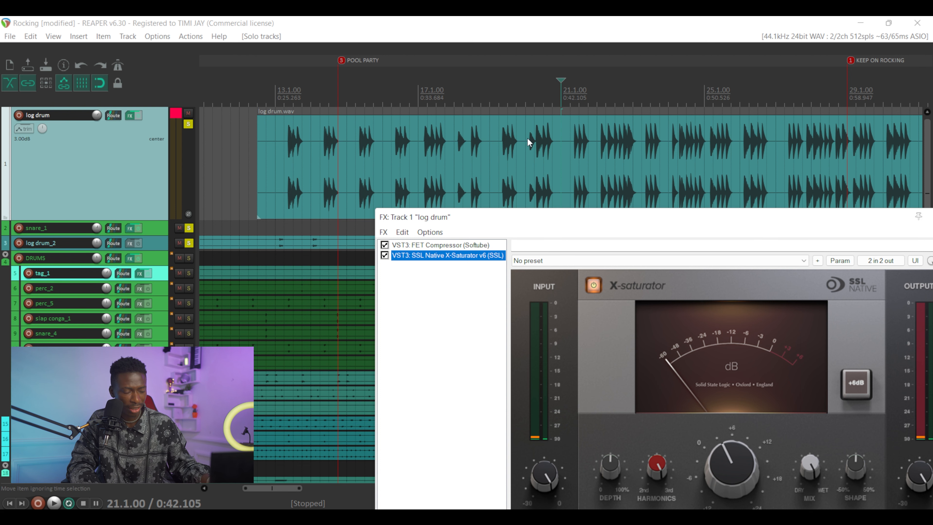
{"action": "left_click", "coordinate": [424, 246]}
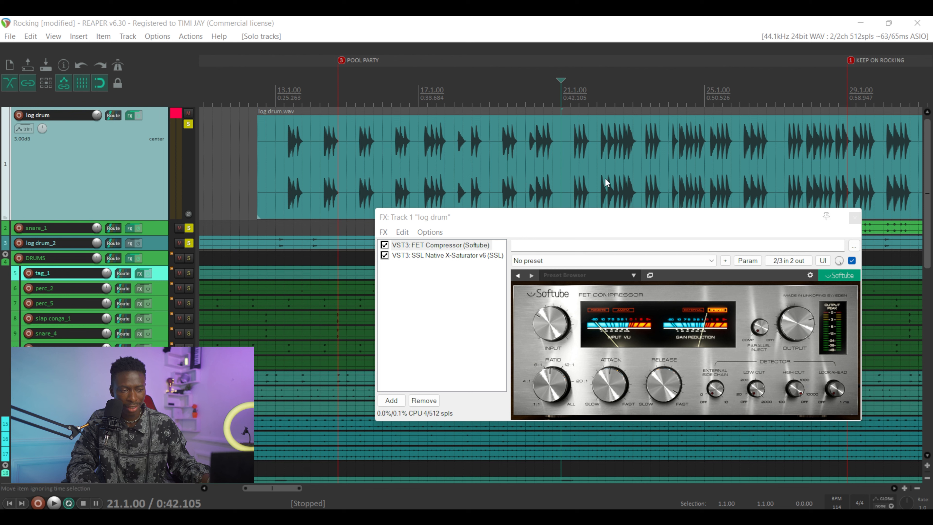
Play the log drum item twice from position 21.2.00 to check the FET Compressor's gain reduction
{"action": "left_click", "coordinate": [570, 145]}
{"action": "key", "text": "space"}
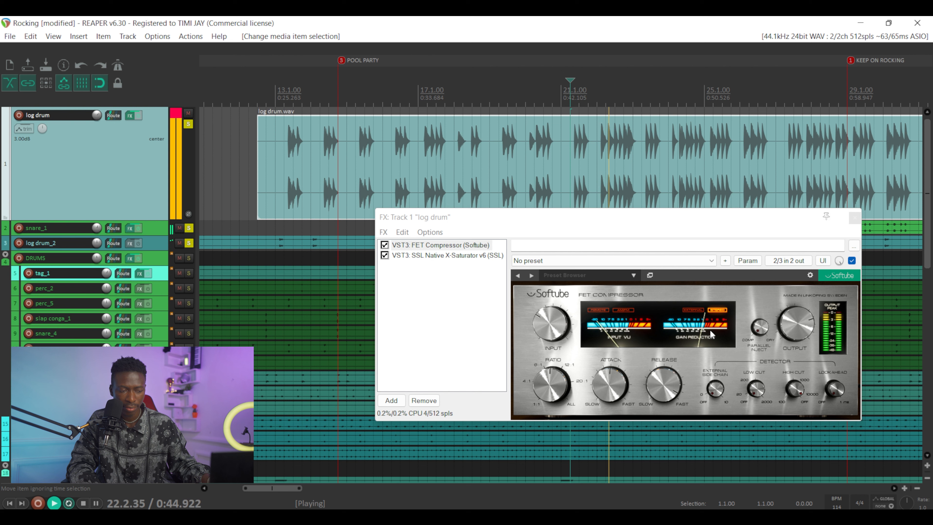
{"action": "key", "text": "space"}
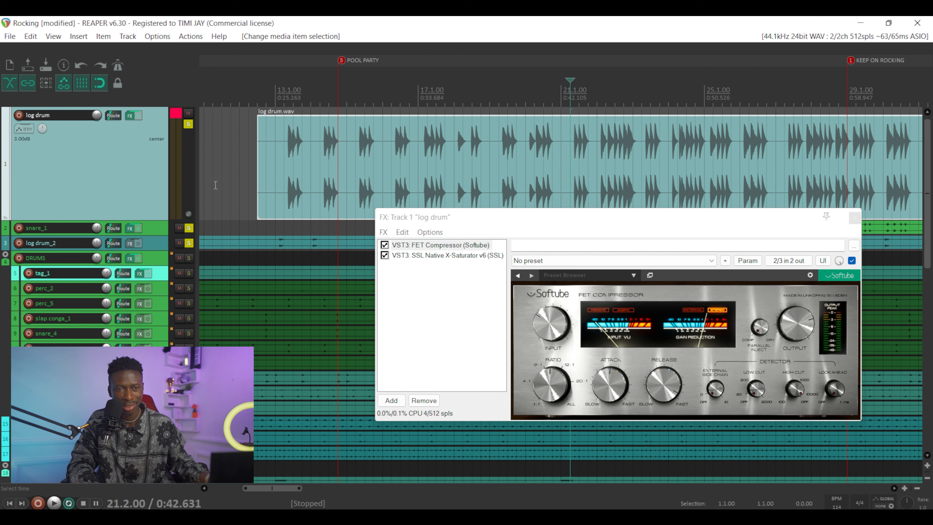
{"action": "key", "text": "space"}
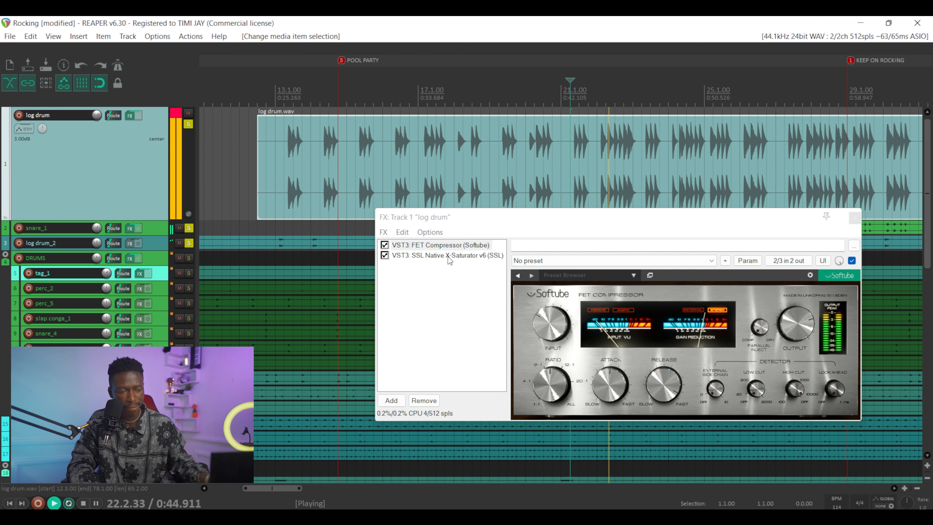
{"action": "key", "text": "space"}
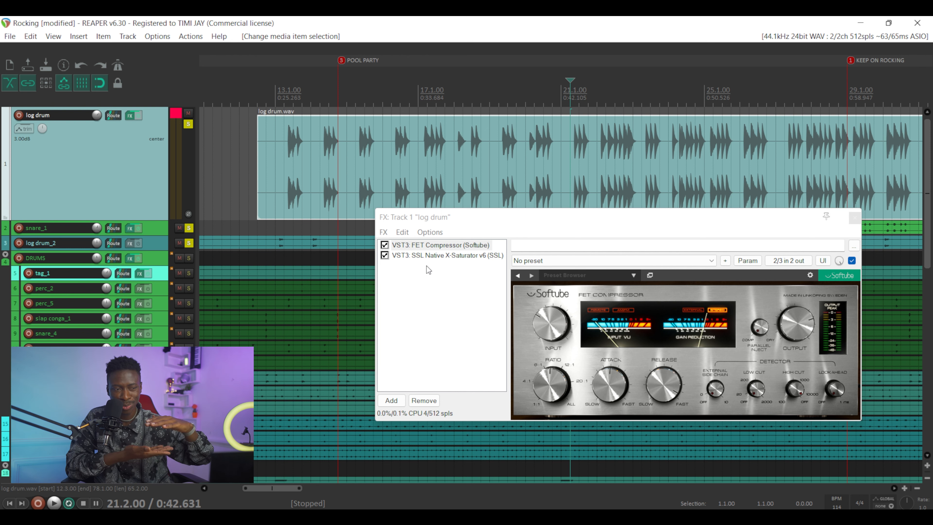
Inspect the SSL Native X-Saturator v6 in the log drum's FX chain
{"action": "left_click", "coordinate": [439, 258]}
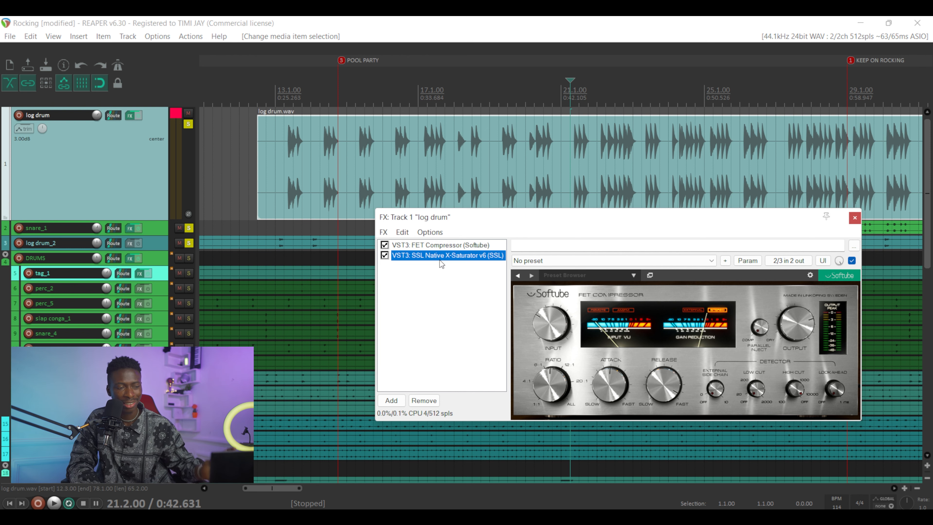
{"action": "mouse_move", "coordinate": [708, 423]}
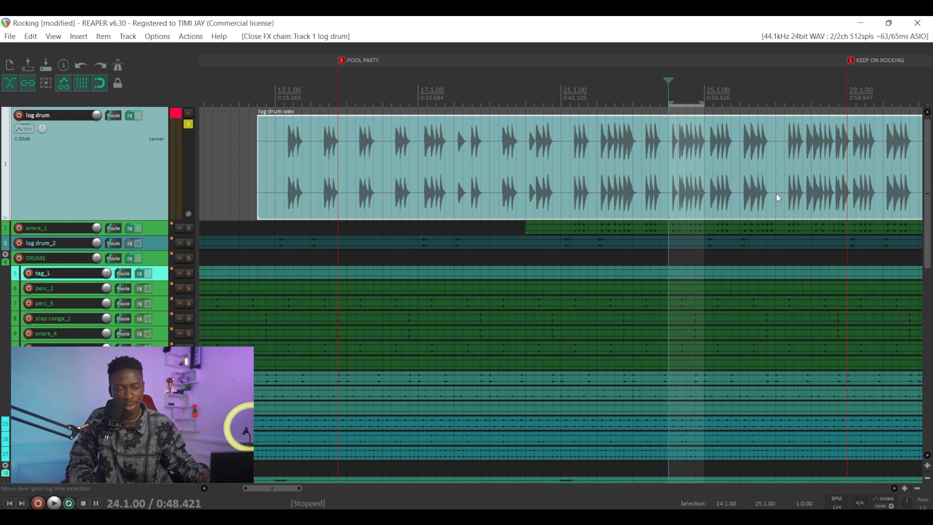
Audition the log drum from position 24.1.00 with its track FX disabled and enabled for comparison
{"action": "left_click", "coordinate": [702, 164]}
{"action": "scroll", "coordinate": [703, 165], "scroll_direction": "up", "scroll_amount": 3}
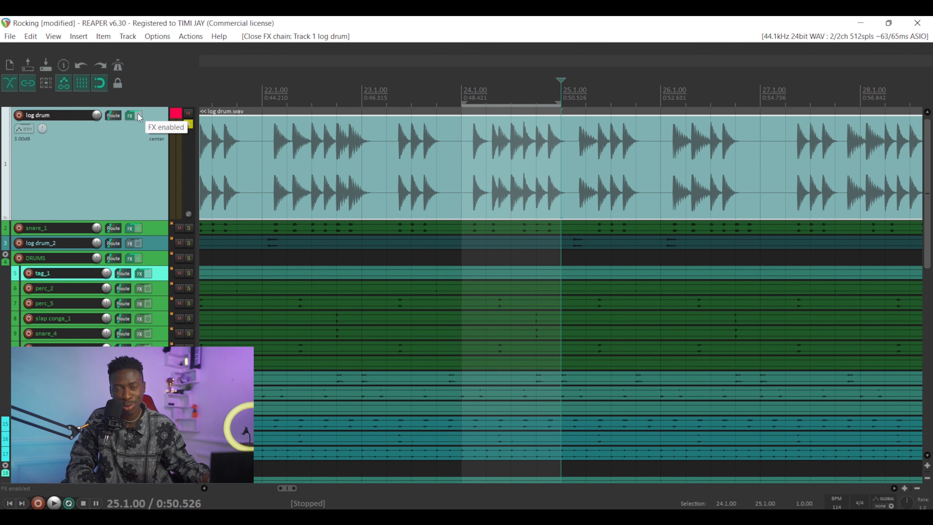
{"action": "key", "text": "space"}
{"action": "key", "text": "space"}
{"action": "left_click", "coordinate": [460, 111]}
{"action": "left_click", "coordinate": [141, 115]}
{"action": "key", "text": "space"}
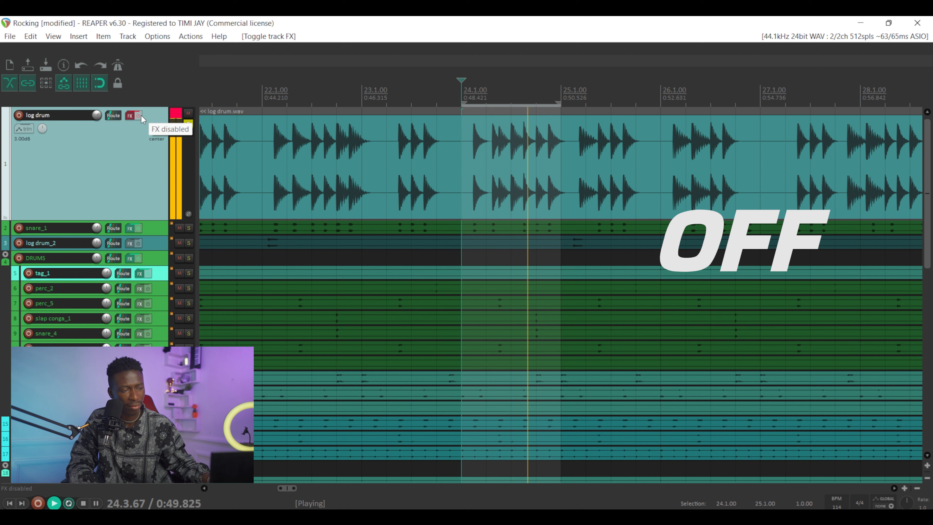
{"action": "left_click", "coordinate": [141, 116]}
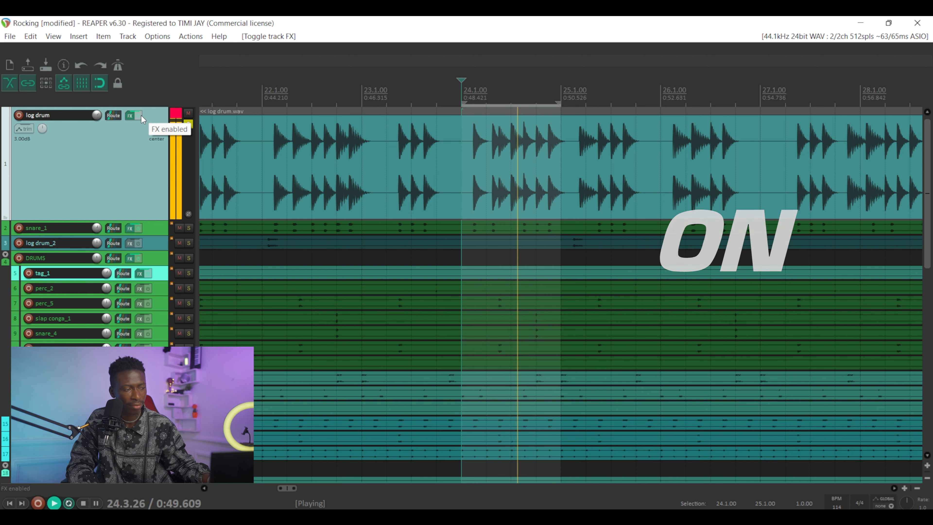
{"action": "key", "text": "space"}
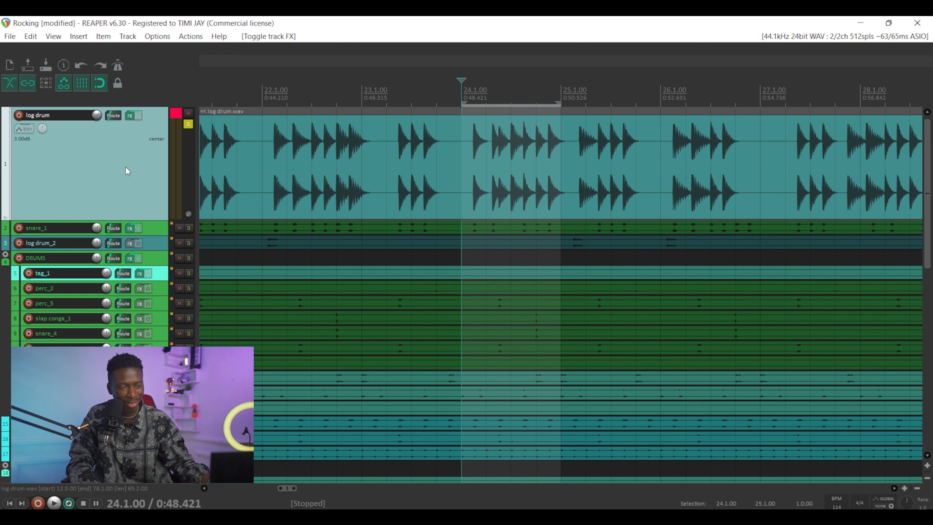
Solo snare_1 in place of the log drum and audition it at a taller track height from position 24.1.00
{"action": "left_click", "coordinate": [189, 123]}
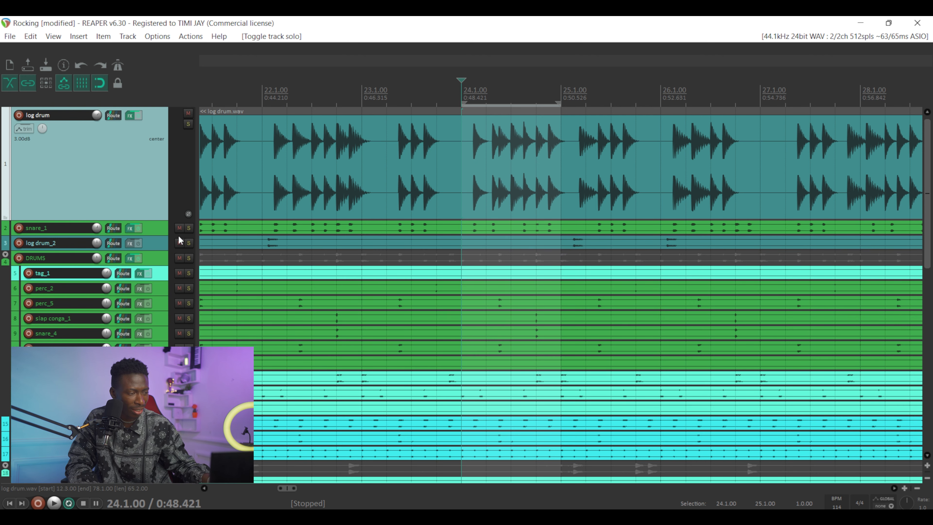
{"action": "left_click", "coordinate": [188, 228]}
{"action": "left_click", "coordinate": [147, 229]}
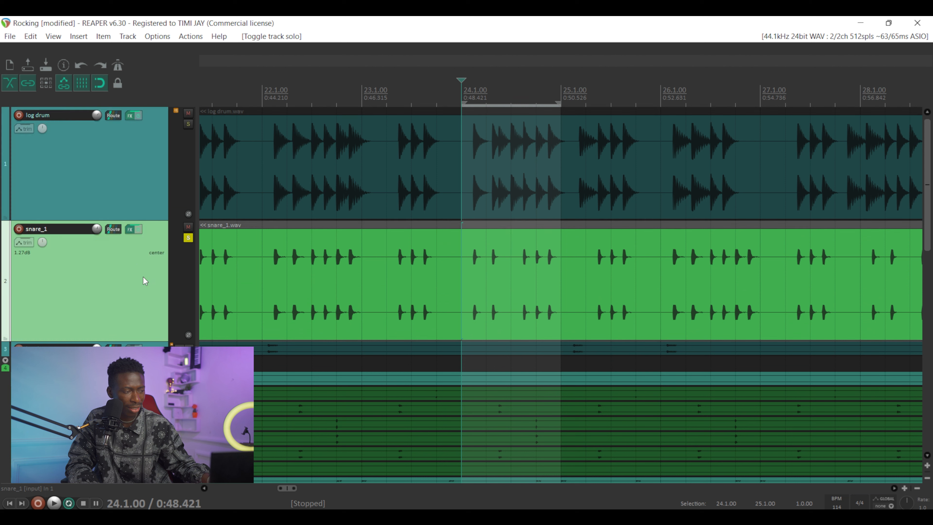
{"action": "key", "text": "space"}
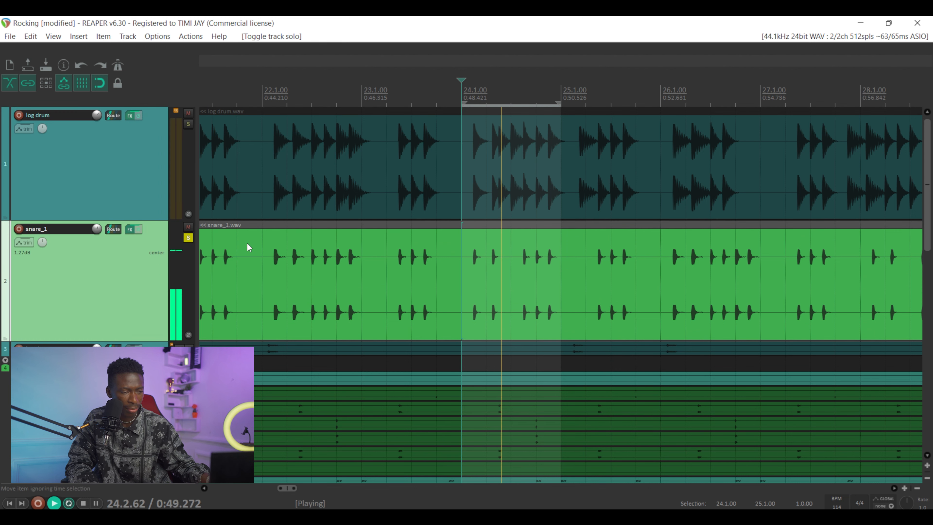
{"action": "key", "text": "space"}
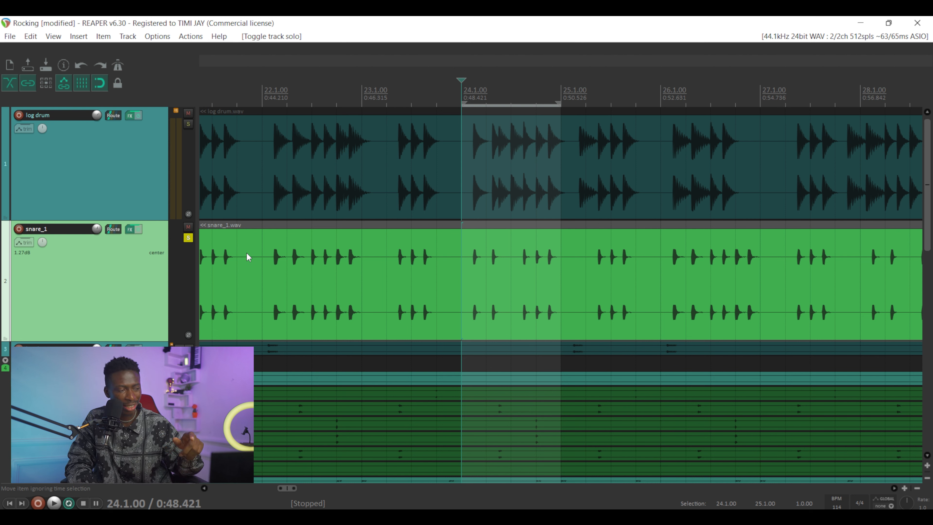
Solo the log drum alongside snare_1 and audition both tracks together from position 24.1.00
{"action": "left_click", "coordinate": [188, 124]}
{"action": "key", "text": "space"}
{"action": "key", "text": "space"}
Check the C1 gate Stereo in snare_1's FX chain, close the chain and clear the log drum's solo
{"action": "left_click", "coordinate": [130, 229]}
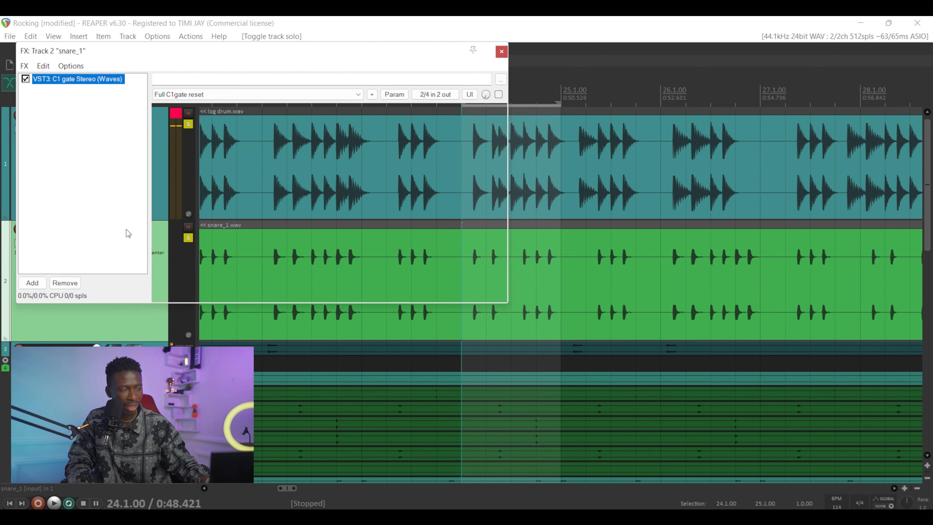
{"action": "left_click_drag", "start_coordinate": [223, 54], "coordinate": [627, 201]}
{"action": "left_click", "coordinate": [906, 202]}
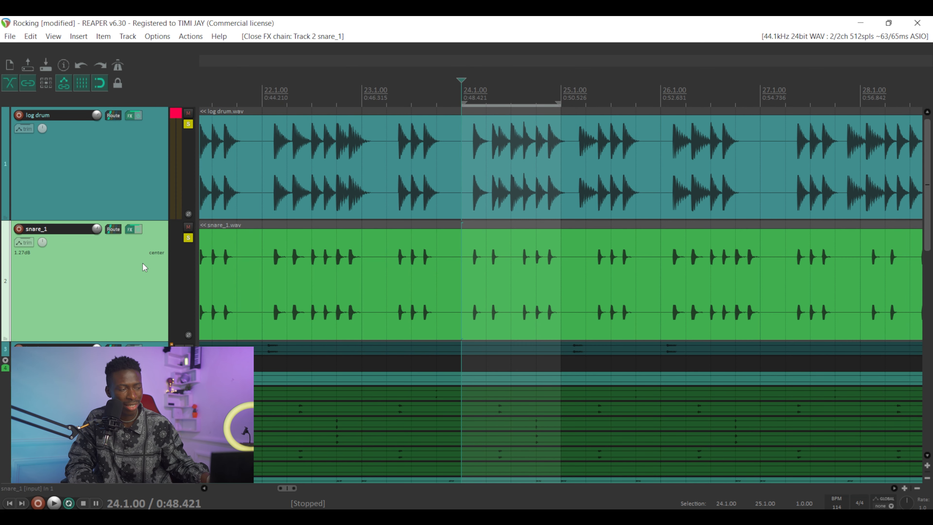
{"action": "left_click", "coordinate": [189, 124]}
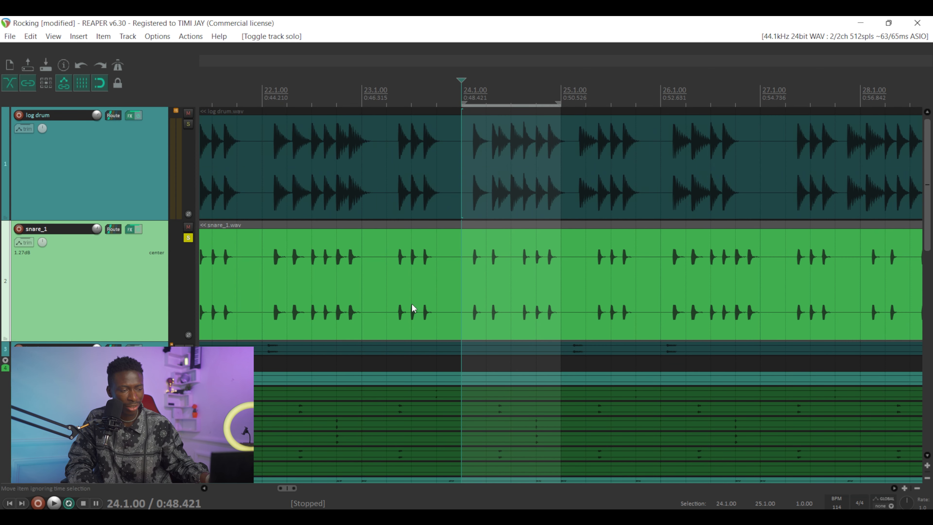
With snapping off, highlight the snare_1 hit's tail between 24.3.00 and 24.4.00, and remove the time selection
{"action": "left_click", "coordinate": [519, 274]}
{"action": "scroll", "coordinate": [692, 282], "scroll_direction": "up", "scroll_amount": 5}
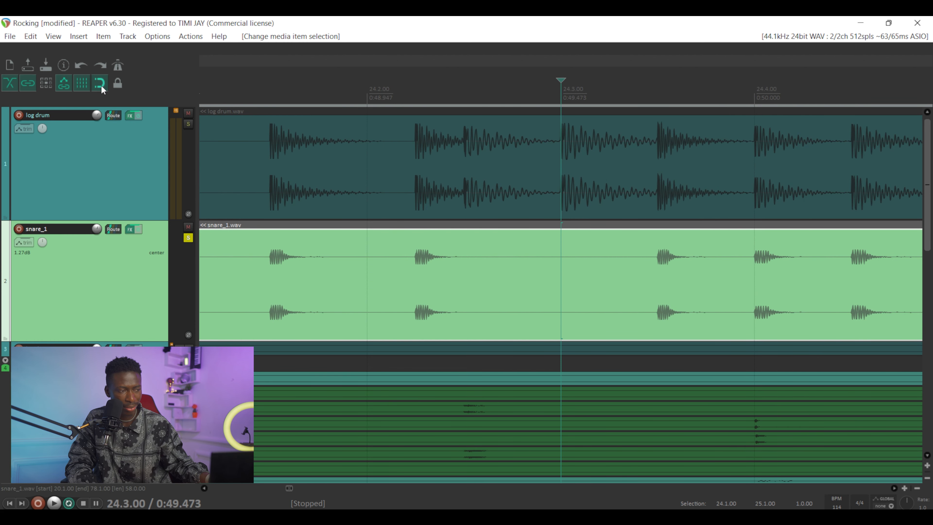
{"action": "left_click_drag", "start_coordinate": [670, 228], "coordinate": [719, 229]}
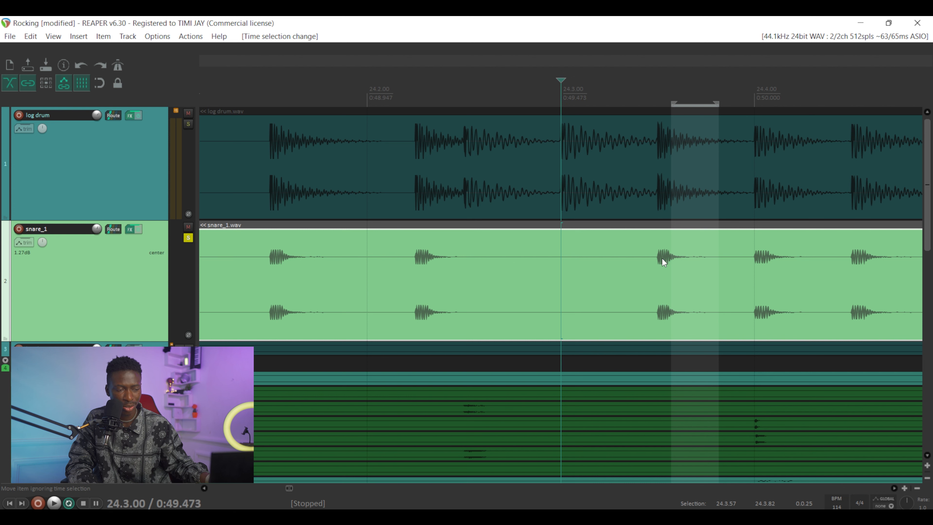
{"action": "left_click_drag", "start_coordinate": [657, 225], "coordinate": [744, 231]}
{"action": "right_click", "coordinate": [682, 85]}
{"action": "left_click", "coordinate": [695, 97]}
Reopen snare_1's FX chain clear of the upcoming hits and audition the active C1 gate from position 24.3.27
{"action": "left_click", "coordinate": [131, 231]}
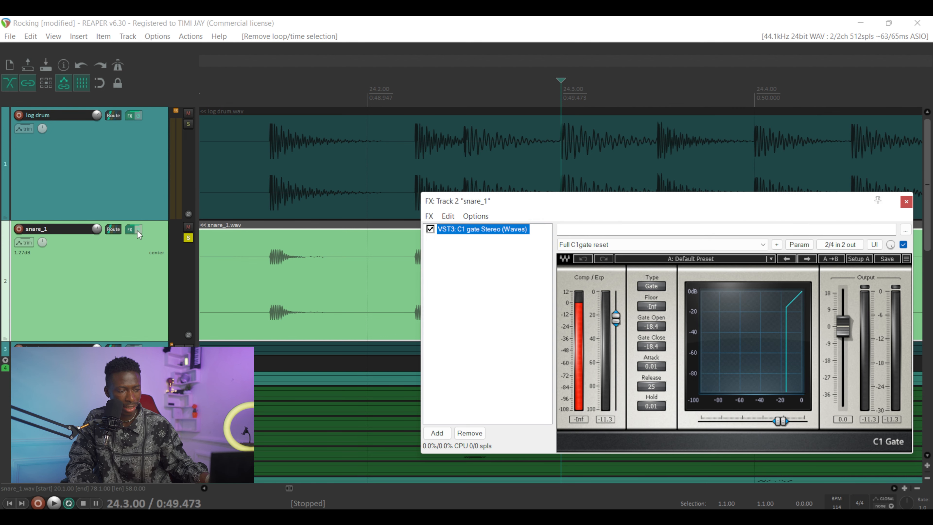
{"action": "left_click_drag", "start_coordinate": [653, 202], "coordinate": [231, 200]}
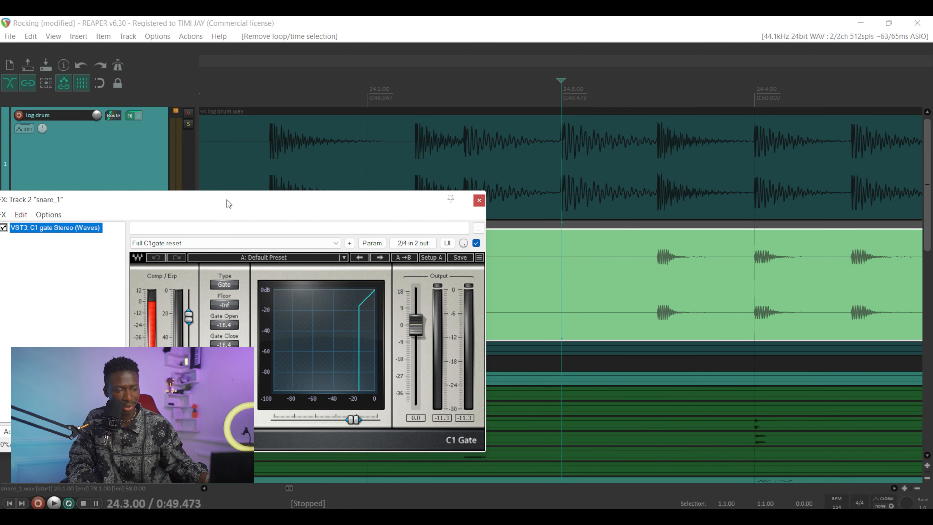
{"action": "left_click", "coordinate": [612, 236]}
{"action": "key", "text": "space"}
{"action": "key", "text": "space"}
{"action": "key", "text": "space"}
{"action": "key", "text": "space"}
{"action": "key", "text": "space"}
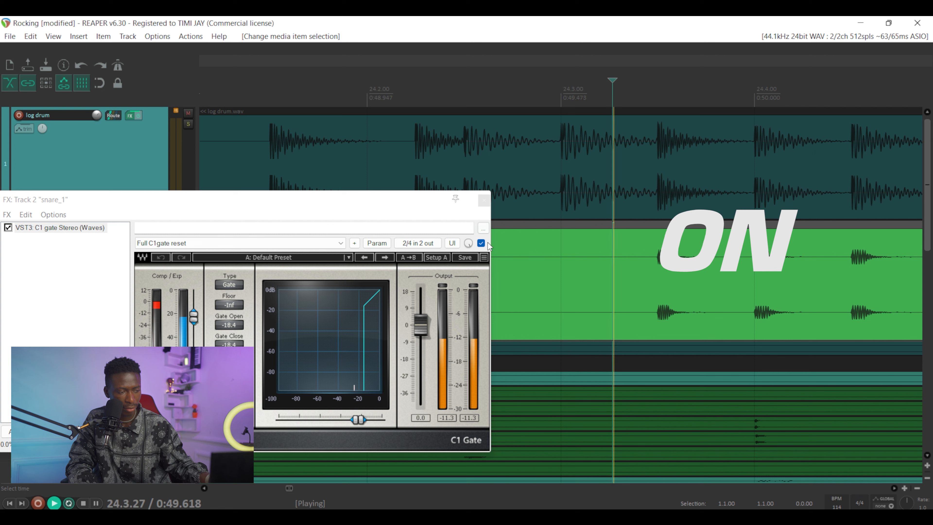
Compare snare_1 with the C1 gate bypassed and re-enabled, and close its FX chain
{"action": "key", "text": "space"}
{"action": "left_click", "coordinate": [481, 243]}
{"action": "key", "text": "space"}
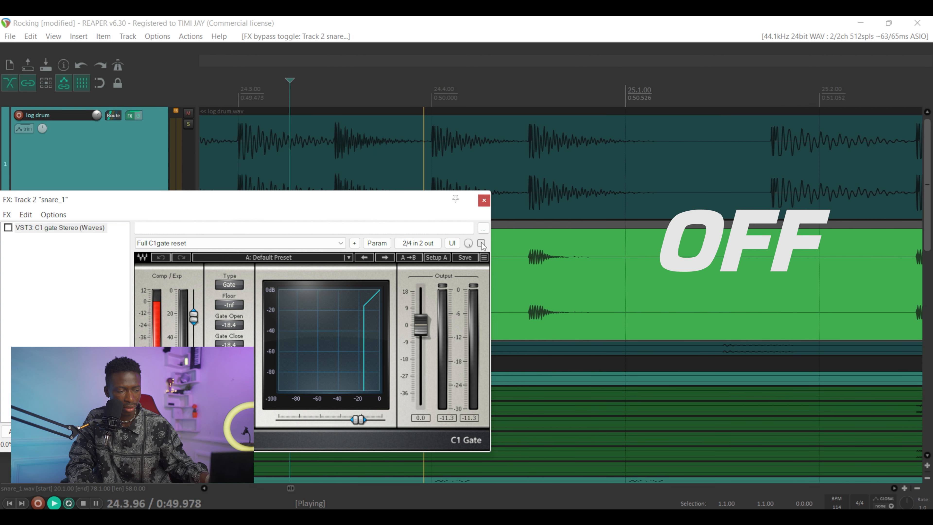
{"action": "key", "text": "space"}
{"action": "left_click", "coordinate": [481, 243]}
{"action": "key", "text": "space"}
{"action": "key", "text": "space"}
{"action": "left_click", "coordinate": [486, 199]}
Solo the DRUMS folder in place of snare_1, enlarge its track and play it from position 14.4.69
{"action": "scroll", "coordinate": [480, 220], "scroll_direction": "down", "scroll_amount": 2}
{"action": "scroll", "coordinate": [479, 219], "scroll_direction": "down", "scroll_amount": 7}
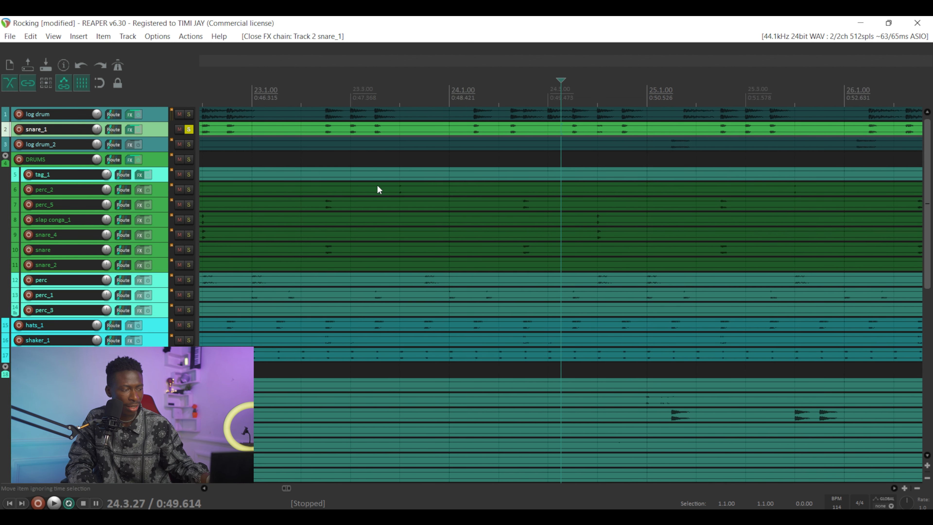
{"action": "left_click", "coordinate": [171, 159]}
{"action": "left_click", "coordinate": [188, 157]}
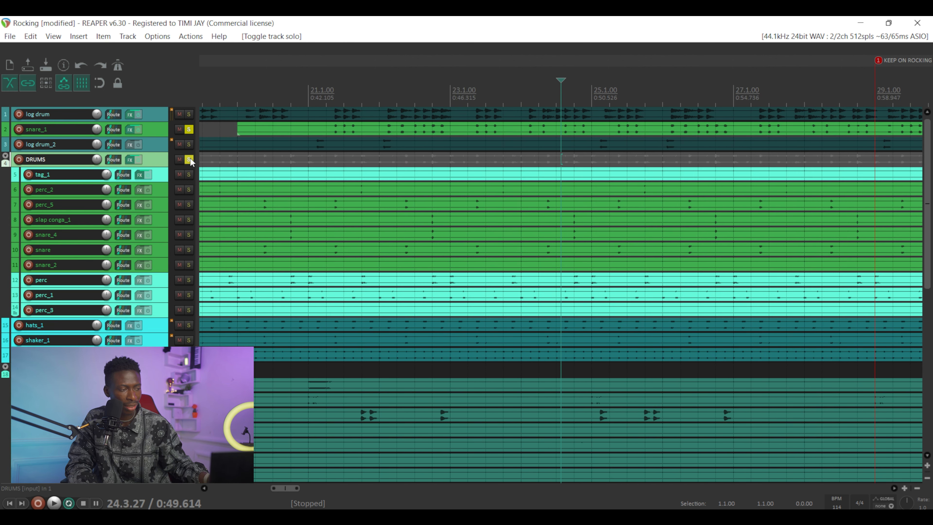
{"action": "scroll", "coordinate": [616, 222], "scroll_direction": "down", "scroll_amount": 6}
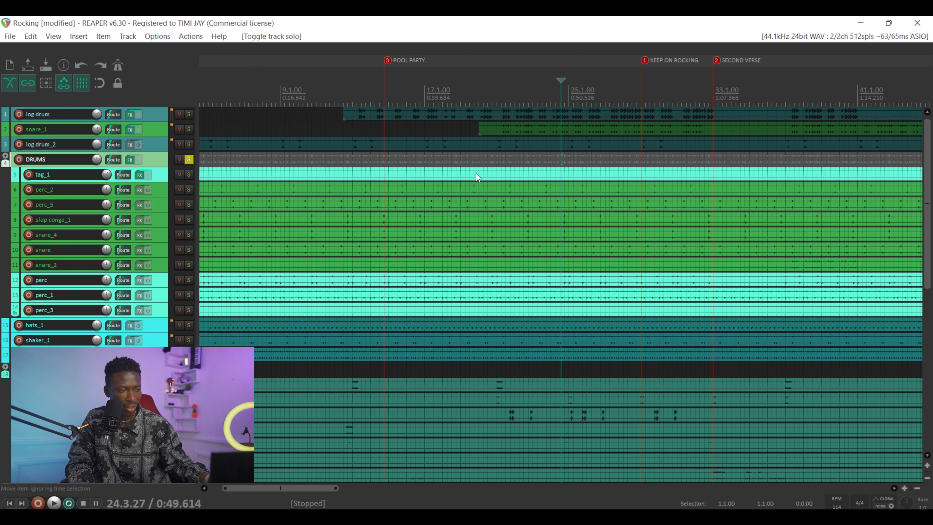
{"action": "left_click", "coordinate": [387, 159]}
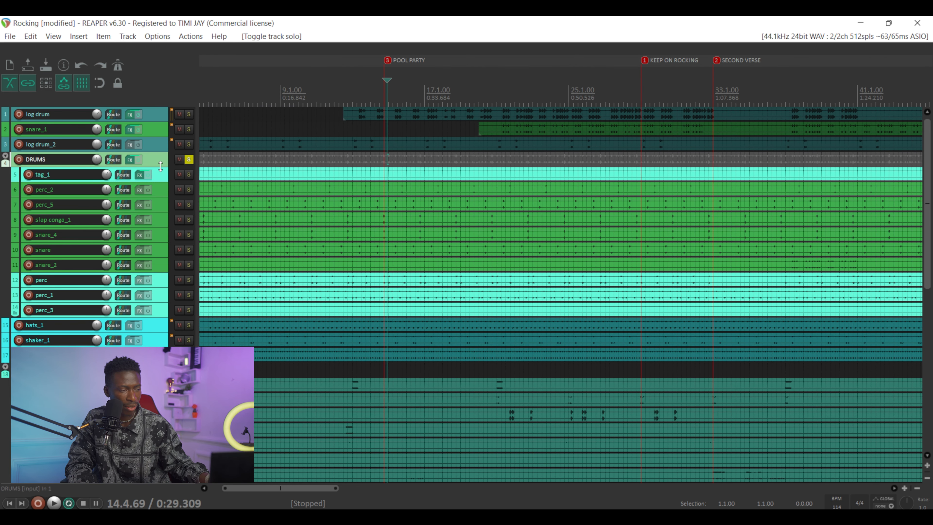
{"action": "left_click_drag", "start_coordinate": [162, 167], "coordinate": [159, 245]}
{"action": "key", "text": "space"}
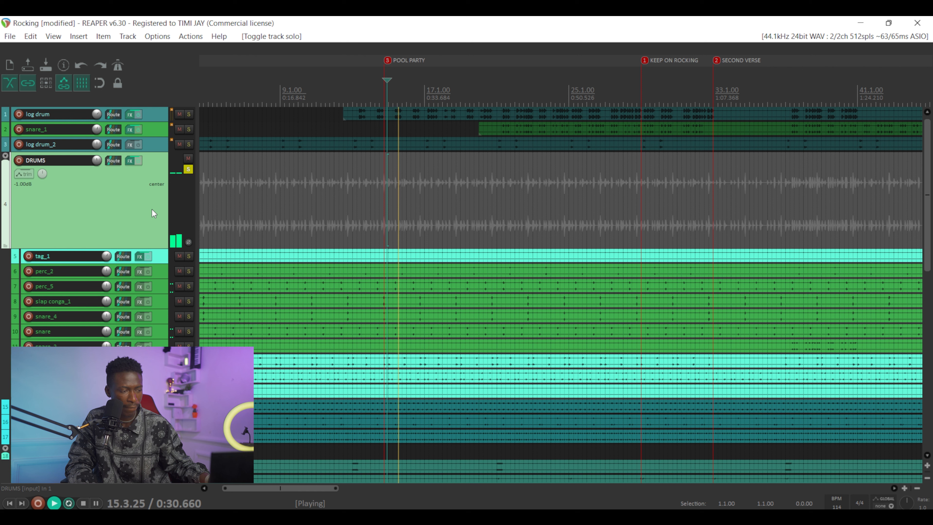
Open the DRUMS folder's FX chain, stop playback and examine the drive setting of the NLS Buss Stereo
{"action": "left_click", "coordinate": [130, 161]}
{"action": "left_click_drag", "start_coordinate": [438, 81], "coordinate": [772, 146]}
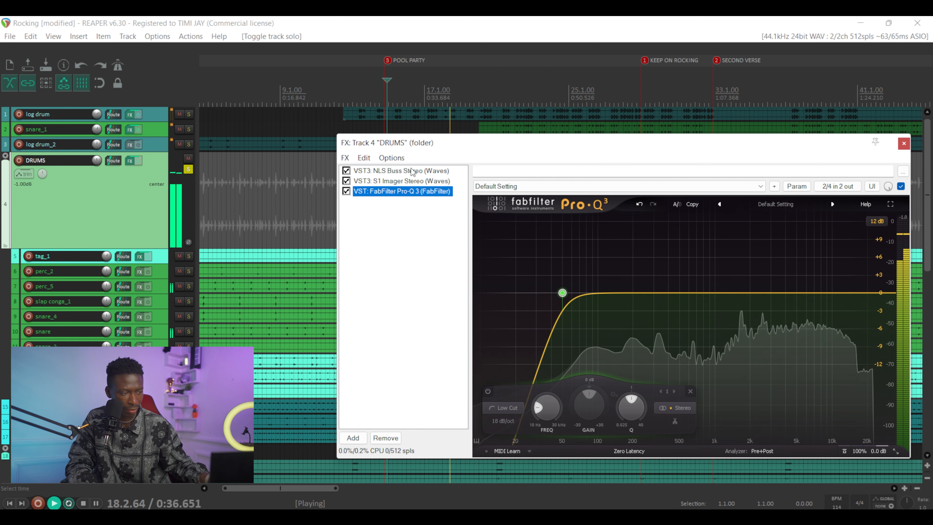
{"action": "left_click_drag", "start_coordinate": [467, 147], "coordinate": [221, 134]}
{"action": "key", "text": "space"}
{"action": "left_click", "coordinate": [160, 158]}
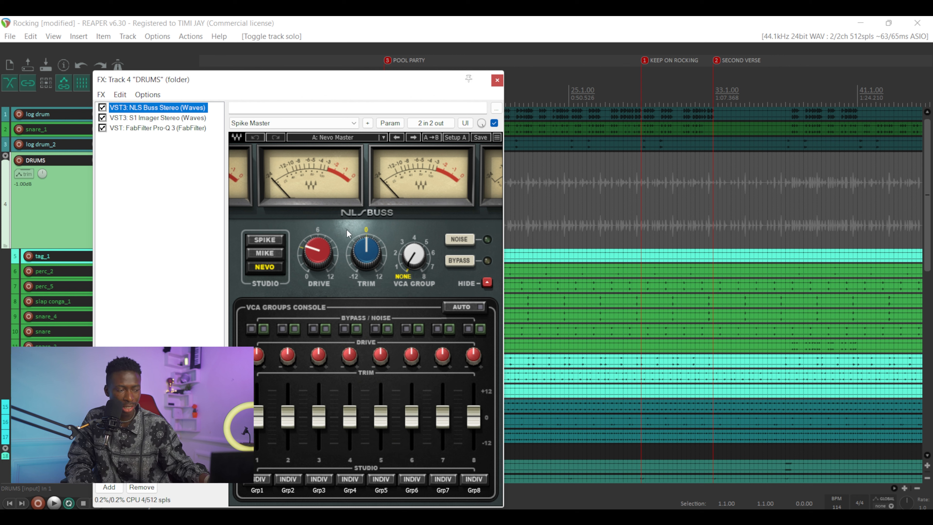
{"action": "mouse_move", "coordinate": [319, 256]}
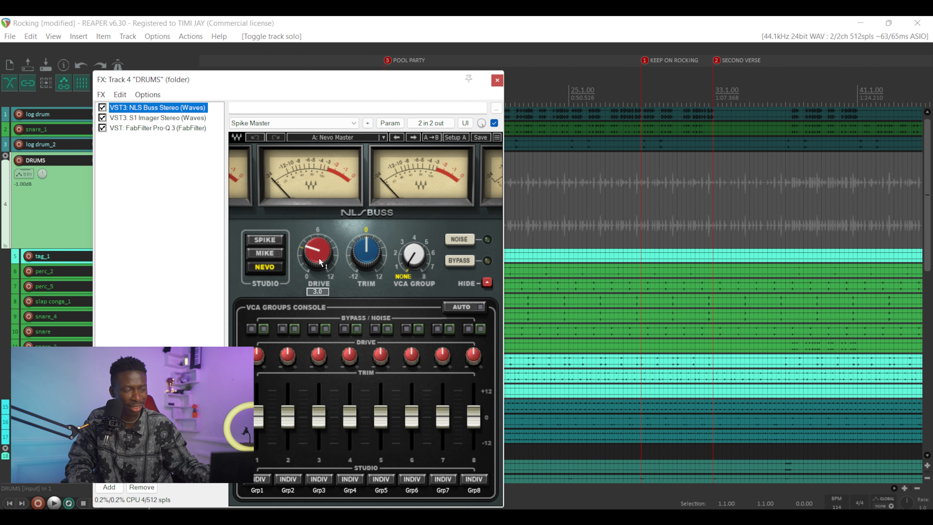
Try widths of 0.83, 1.50 and 0.67 in the DRUMS folder's S1 Imager Stereo, and undo the changes
{"action": "left_click", "coordinate": [150, 118]}
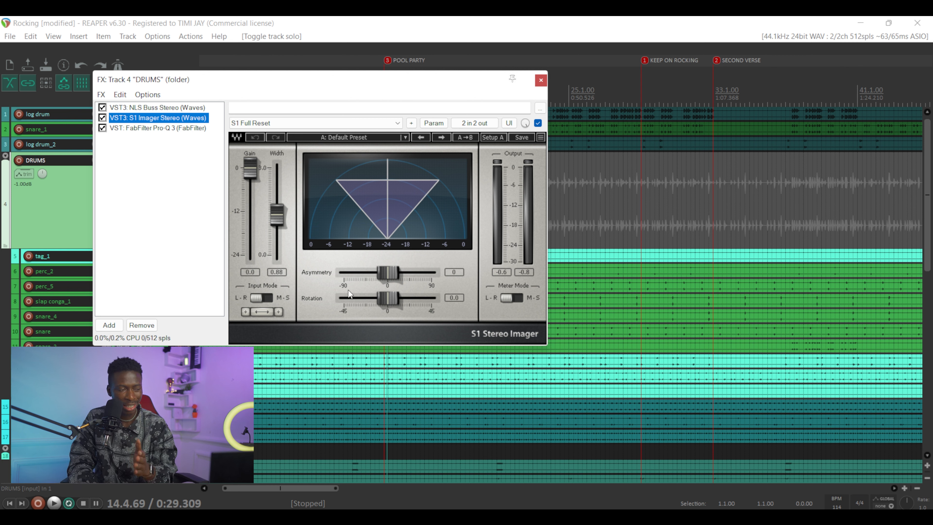
{"action": "mouse_move", "coordinate": [276, 216]}
{"action": "left_mouse_down"}
{"action": "mouse_move", "coordinate": [277, 257]}
{"action": "mouse_move", "coordinate": [277, 217]}
{"action": "left_mouse_up"}
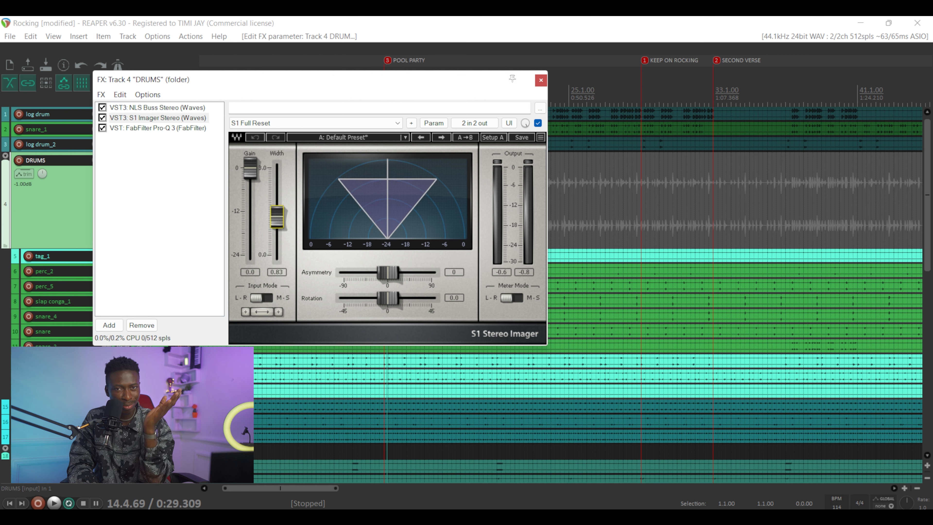
{"action": "left_click_drag", "start_coordinate": [277, 217], "coordinate": [277, 198]}
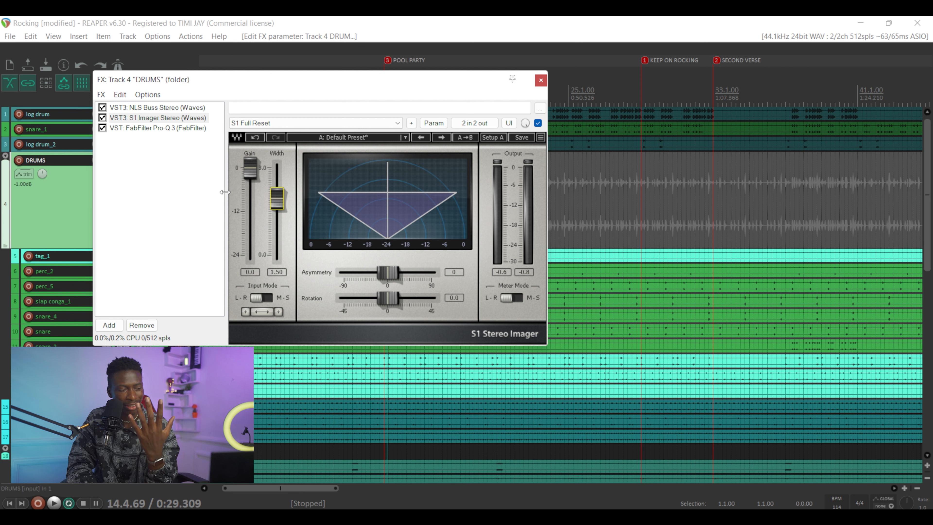
{"action": "left_click_drag", "start_coordinate": [272, 207], "coordinate": [272, 230]}
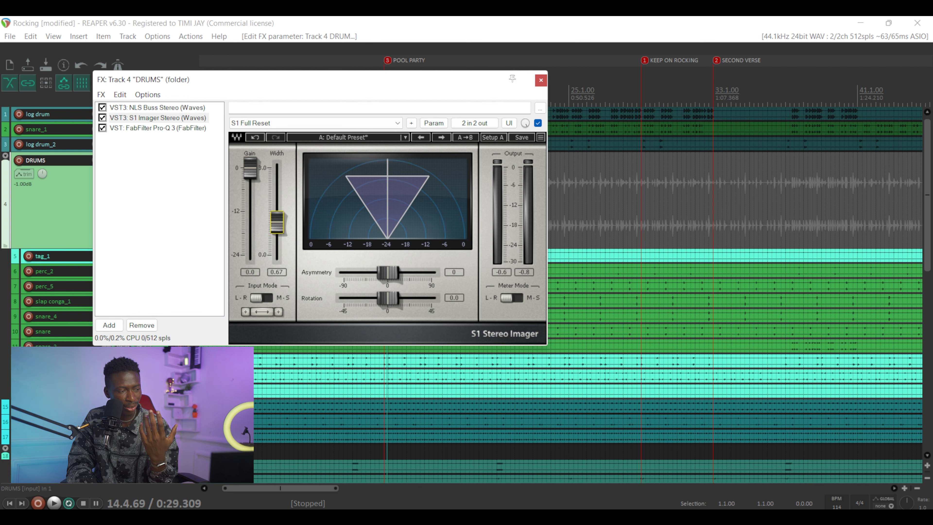
{"action": "left_click", "coordinate": [253, 135]}
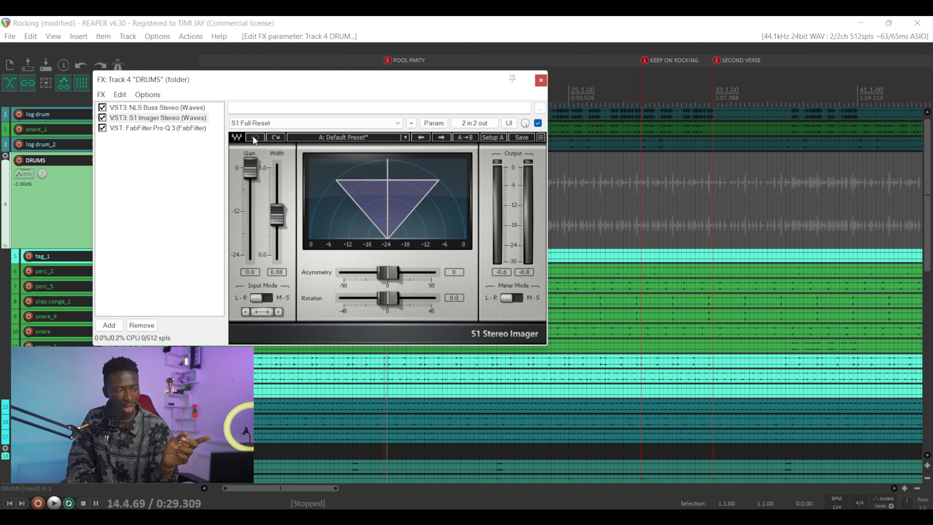
Examine the low cut in the DRUMS folder's FabFilter Pro-Q 3 during playback, and close the FX chain
{"action": "left_click", "coordinate": [174, 127]}
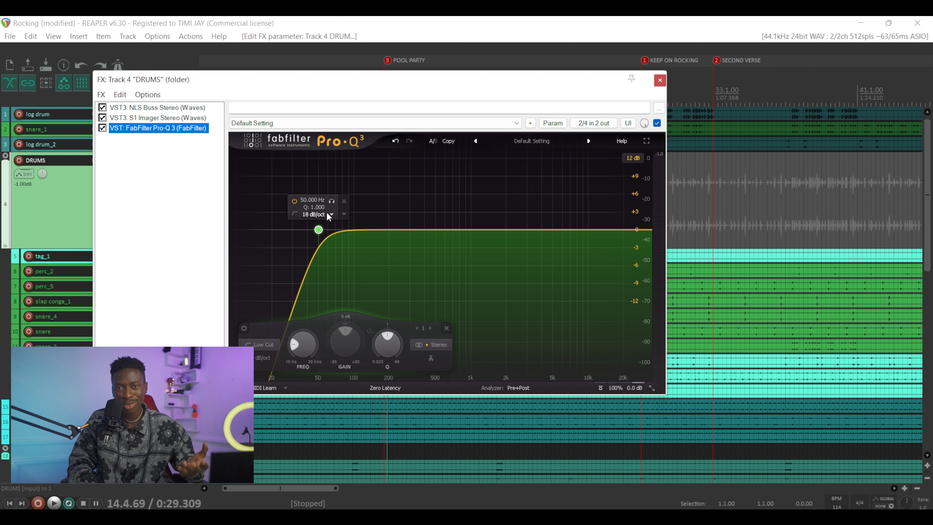
{"action": "key", "text": "space"}
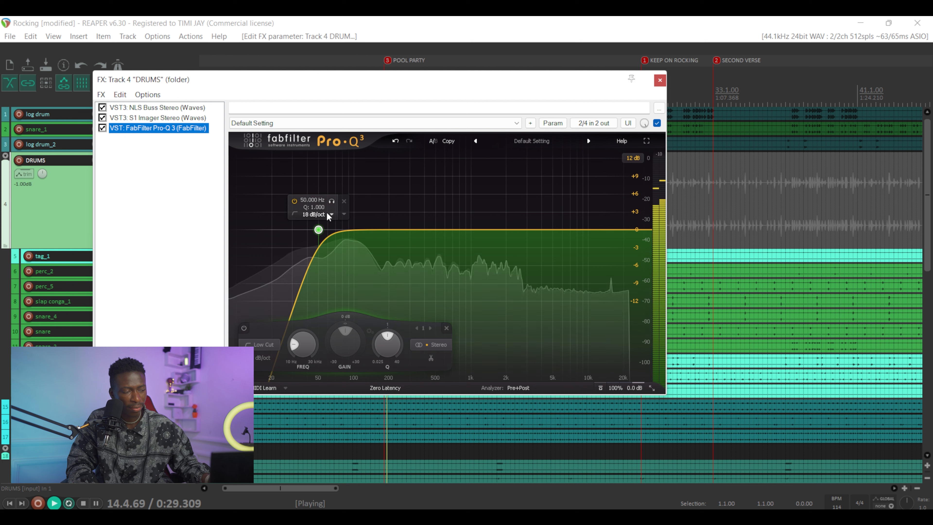
{"action": "left_click", "coordinate": [660, 81]}
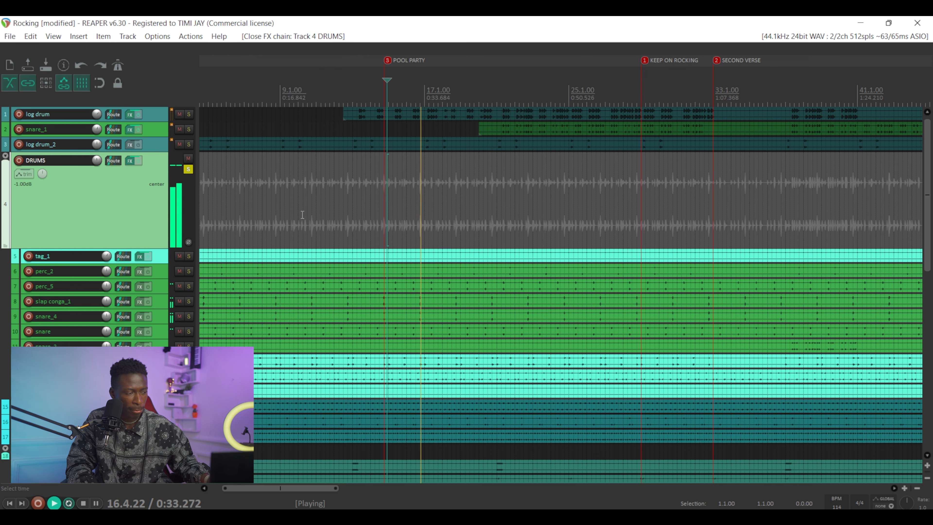
Solo hats_1, shaker_1 and shakers_1 in place of the DRUMS folder and audition them from position 14.2.21
{"action": "key", "text": "space"}
{"action": "left_click", "coordinate": [189, 169]}
{"action": "scroll", "coordinate": [168, 199], "scroll_direction": "down", "scroll_amount": 1}
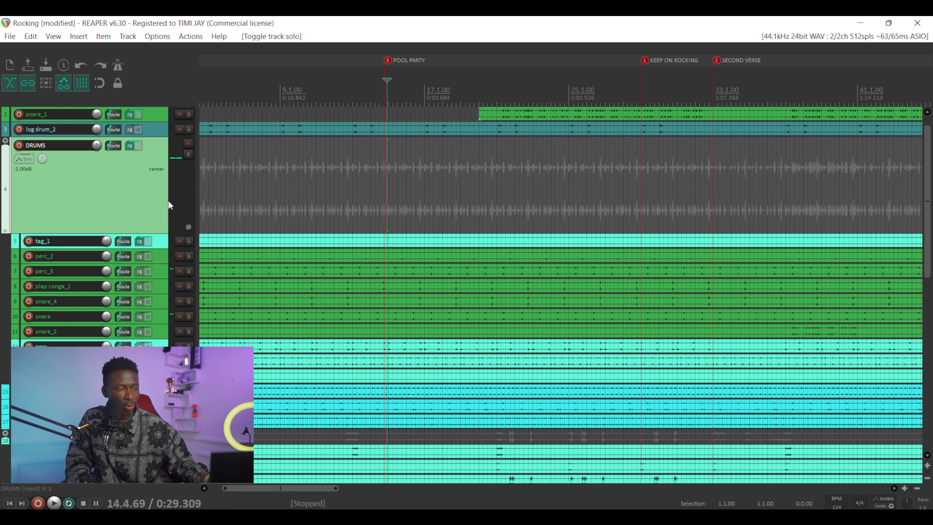
{"action": "scroll", "coordinate": [164, 242], "scroll_direction": "down", "scroll_amount": 2}
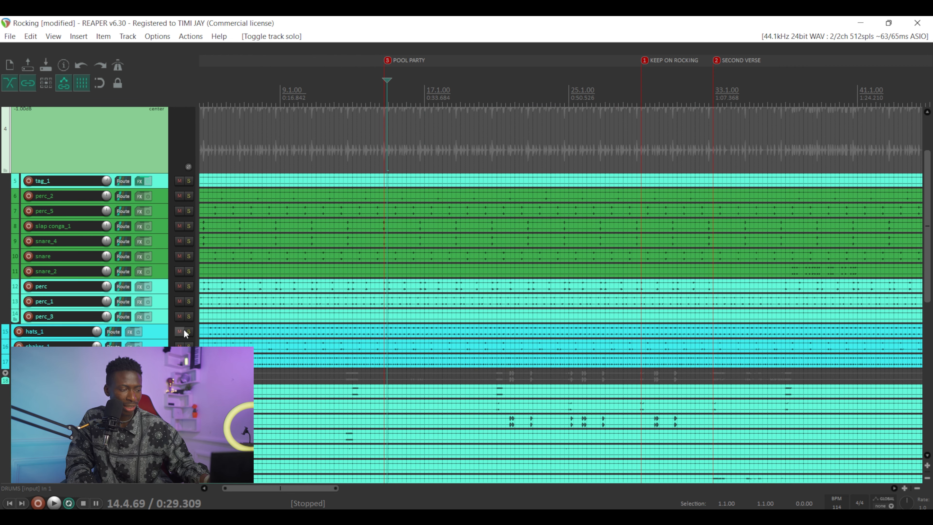
{"action": "left_click_drag", "start_coordinate": [189, 332], "coordinate": [189, 361]}
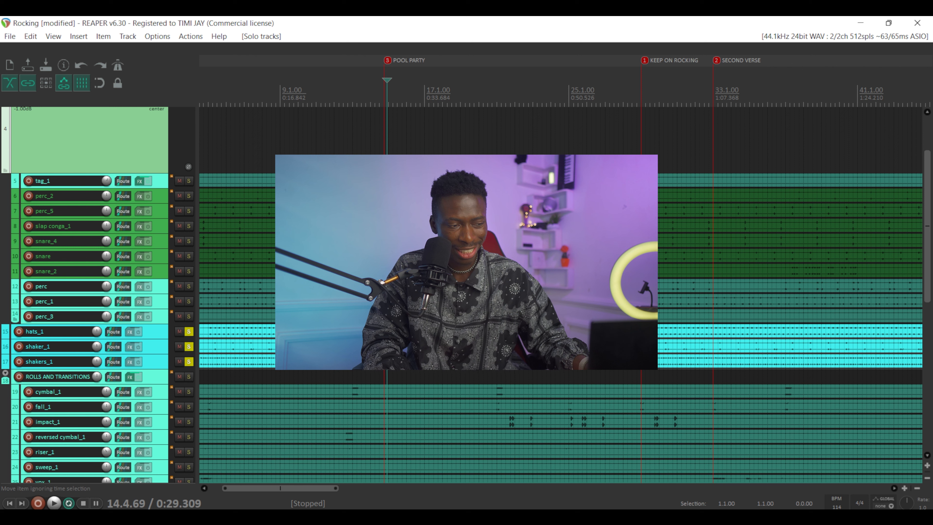
{"action": "left_click", "coordinate": [375, 377]}
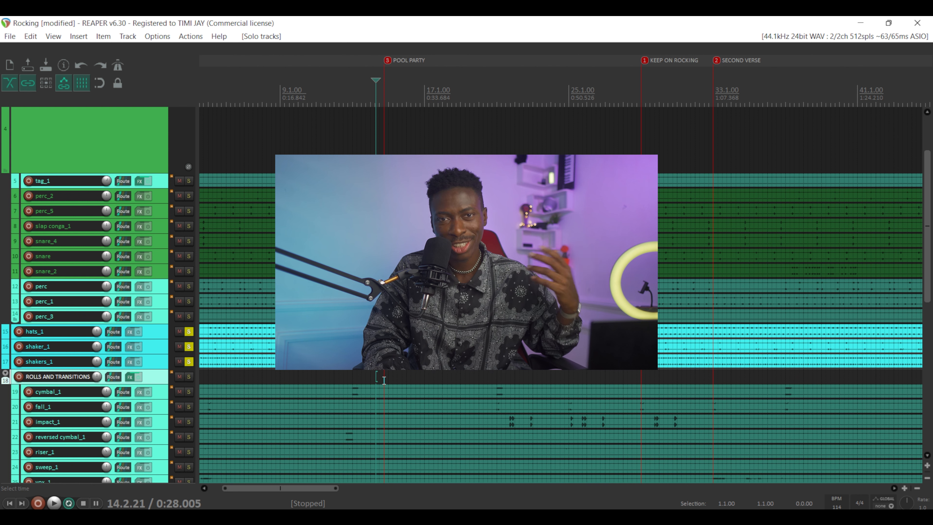
{"action": "key", "text": "space"}
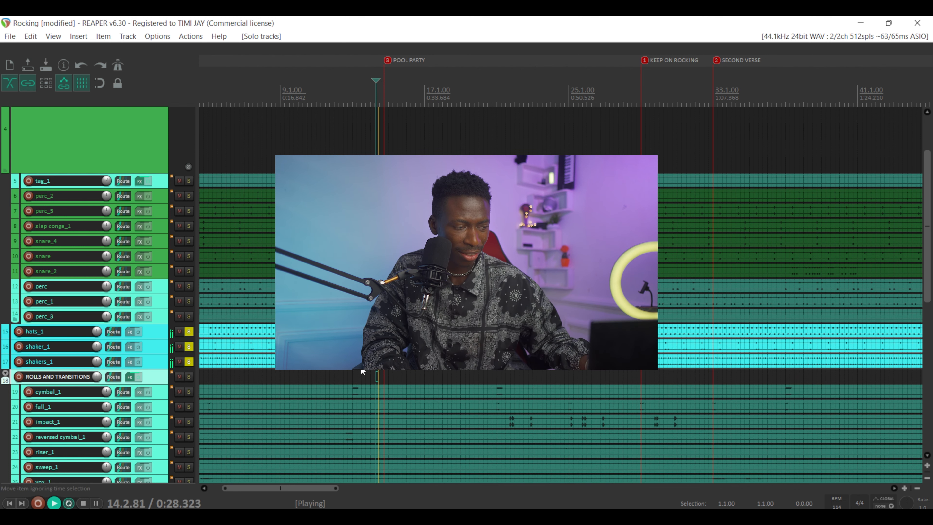
{"action": "key", "text": "space"}
Solo the ROLLS AND TRANSITIONS folder in place of the hats and shakers, and enlarge its track
{"action": "scroll", "coordinate": [179, 348], "scroll_direction": "down", "scroll_amount": 1}
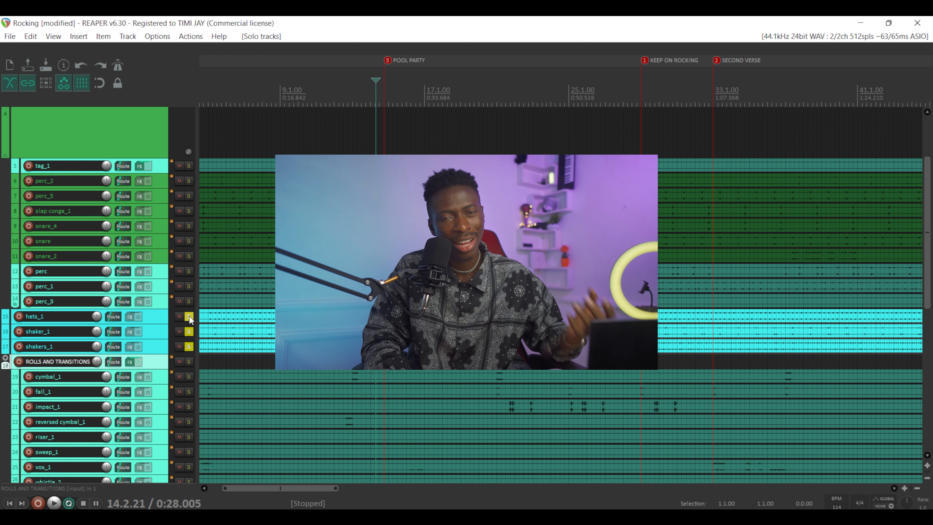
{"action": "left_click_drag", "start_coordinate": [189, 316], "coordinate": [190, 358]}
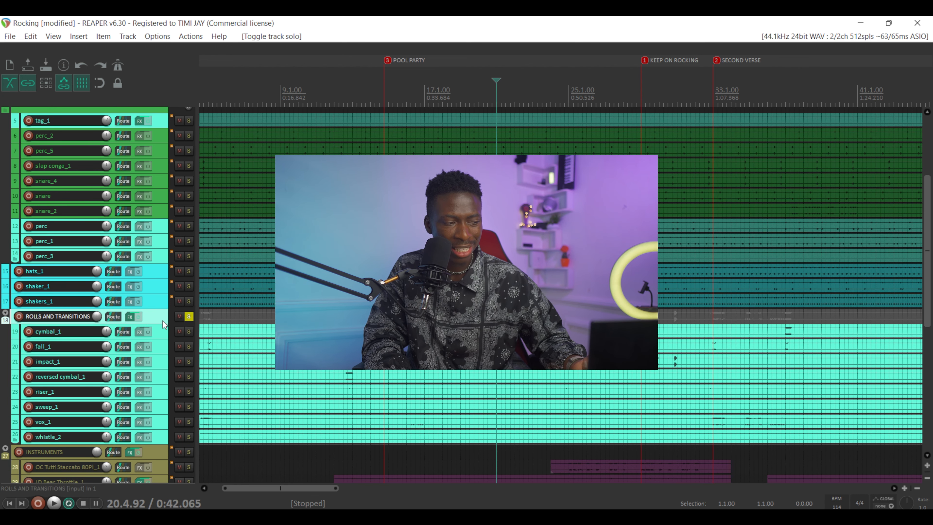
{"action": "left_click_drag", "start_coordinate": [163, 323], "coordinate": [146, 393]}
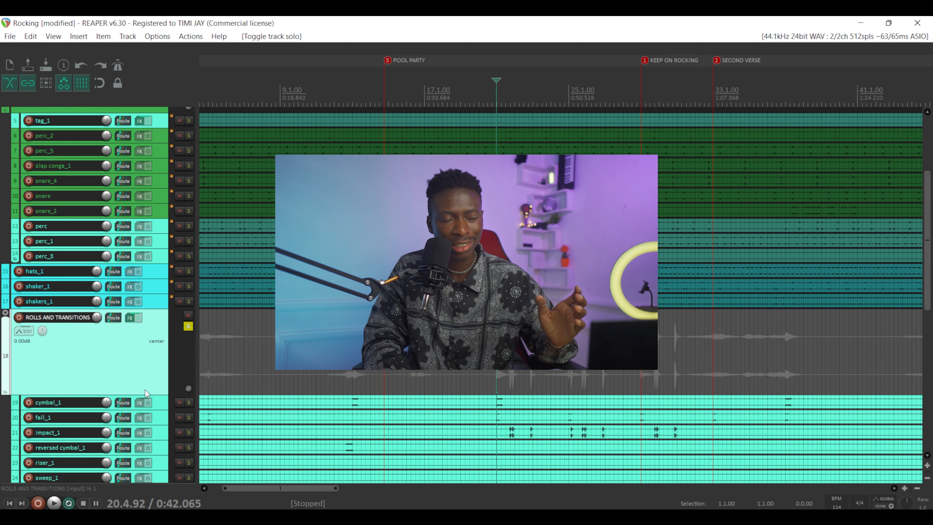
Audition the ROLLS AND TRANSITIONS folder from its first impact hits and again from position 24.3.79, and stop playback
{"action": "scroll", "coordinate": [145, 389], "scroll_direction": "down", "scroll_amount": 2}
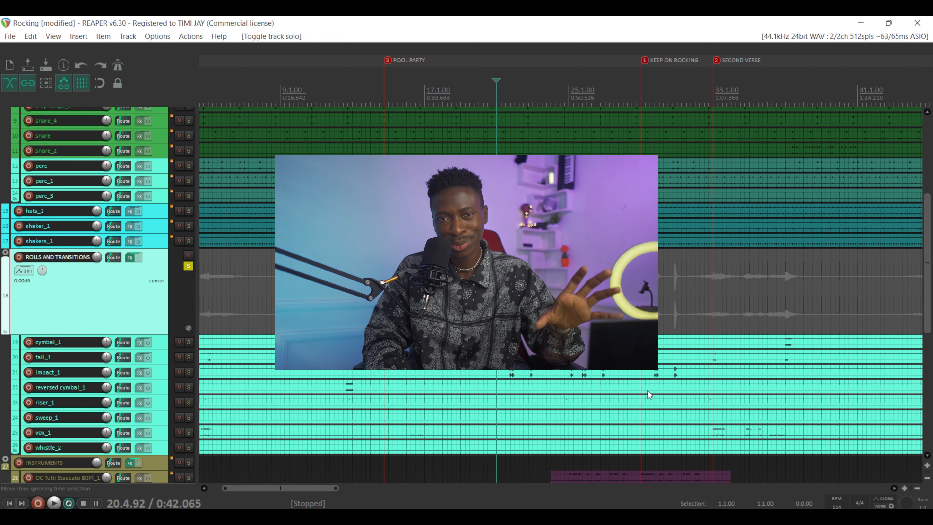
{"action": "left_click", "coordinate": [494, 294]}
{"action": "key", "text": "space"}
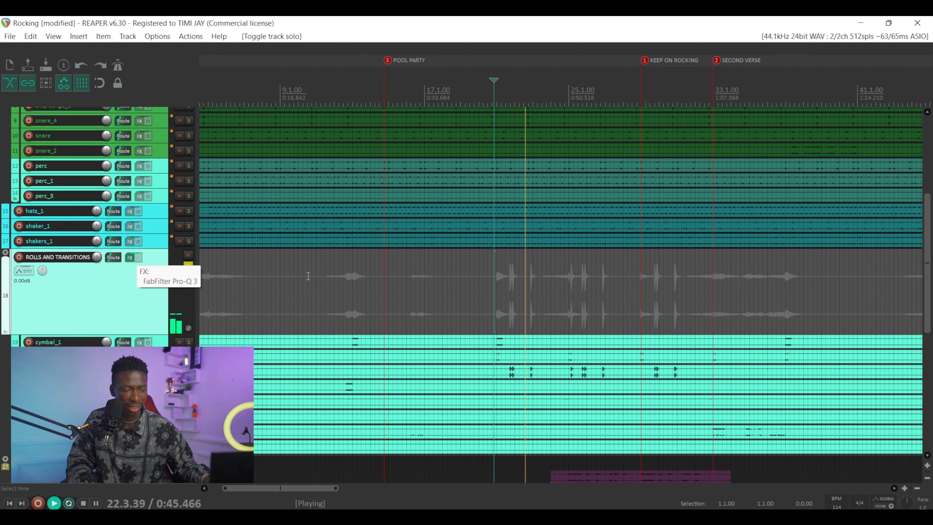
{"action": "left_click", "coordinate": [564, 294]}
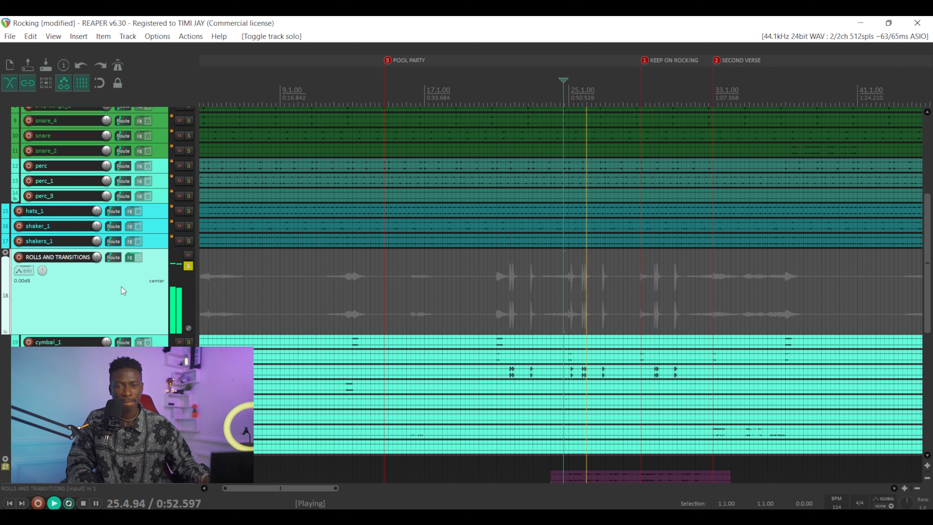
{"action": "key", "text": "space"}
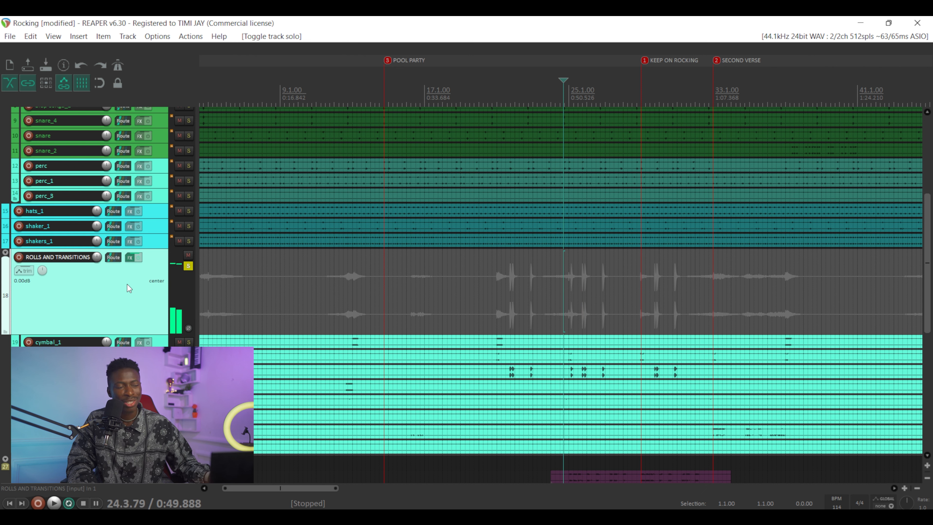
Open the ROLLS AND TRANSITIONS folder's FX chain, examine the low shelf band in FabFilter Pro-Q 3 and close the chain
{"action": "left_click", "coordinate": [129, 257]}
{"action": "left_click_drag", "start_coordinate": [215, 43], "coordinate": [452, 139]}
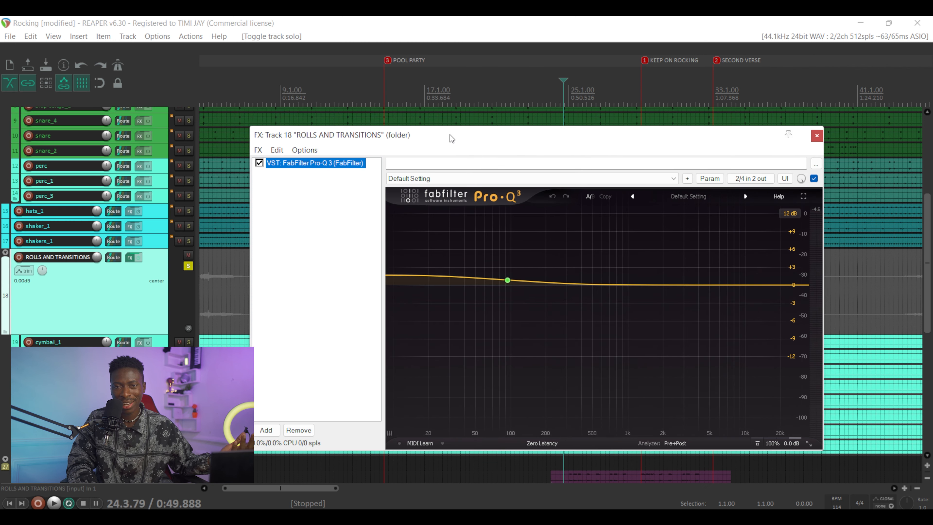
{"action": "mouse_move", "coordinate": [535, 268]}
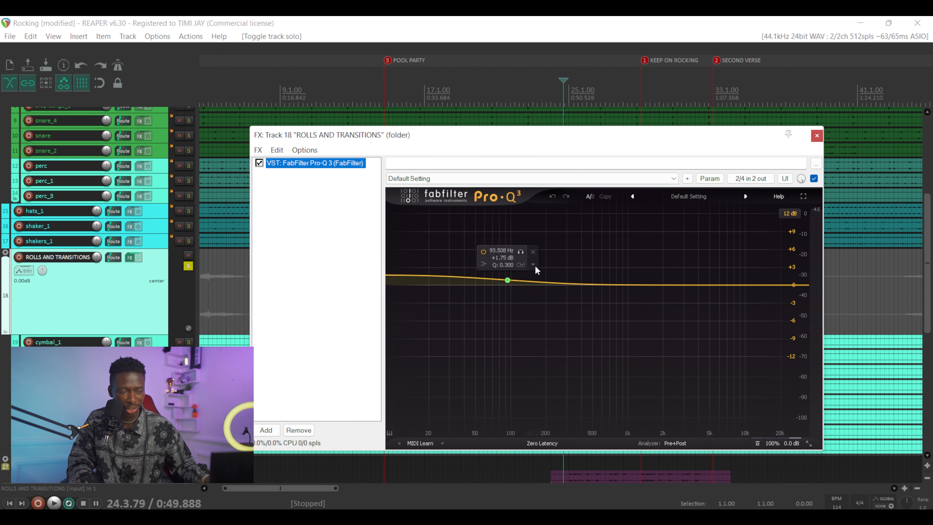
{"action": "left_click", "coordinate": [507, 281]}
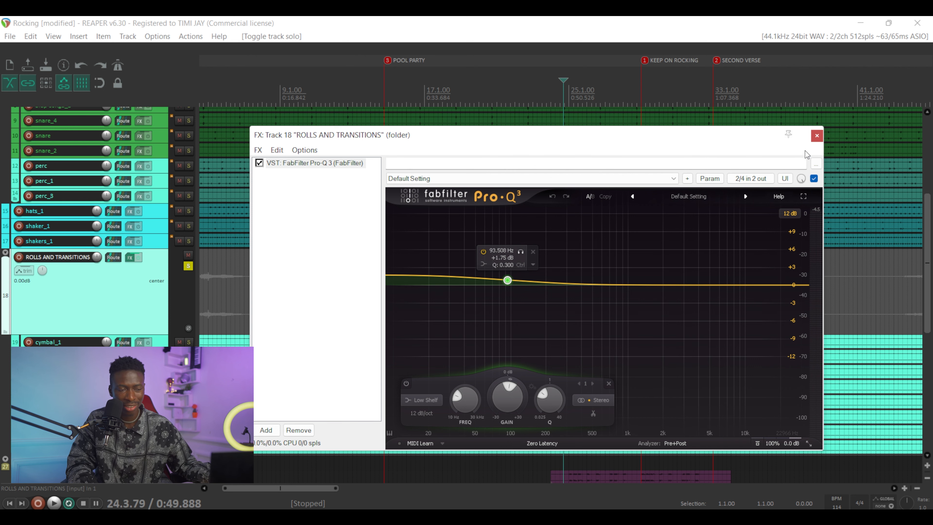
{"action": "left_click", "coordinate": [817, 136]}
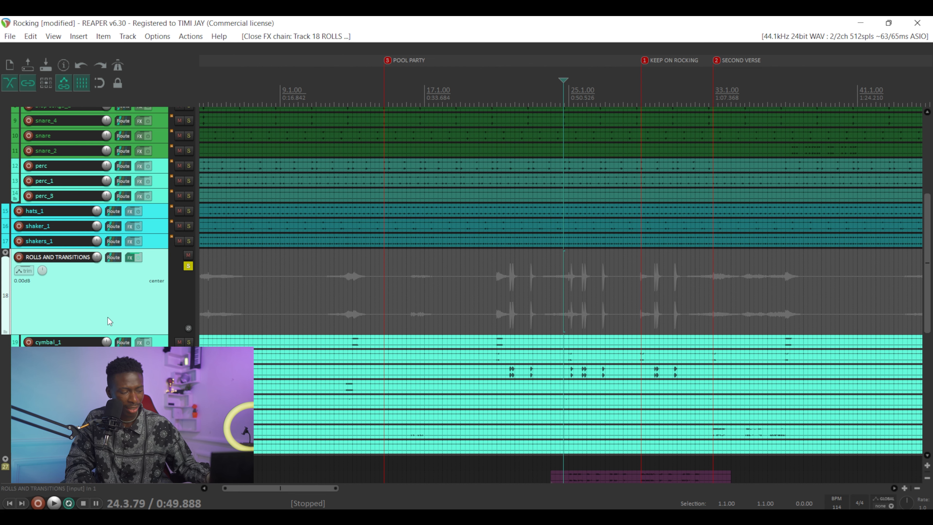
Shrink the ROLLS AND TRANSITIONS track, solo the INSTRUMENTS folder in its place and play from position 24.3.79
{"action": "double_click", "coordinate": [135, 296]}
{"action": "scroll", "coordinate": [466, 294], "scroll_direction": "down", "scroll_amount": 3}
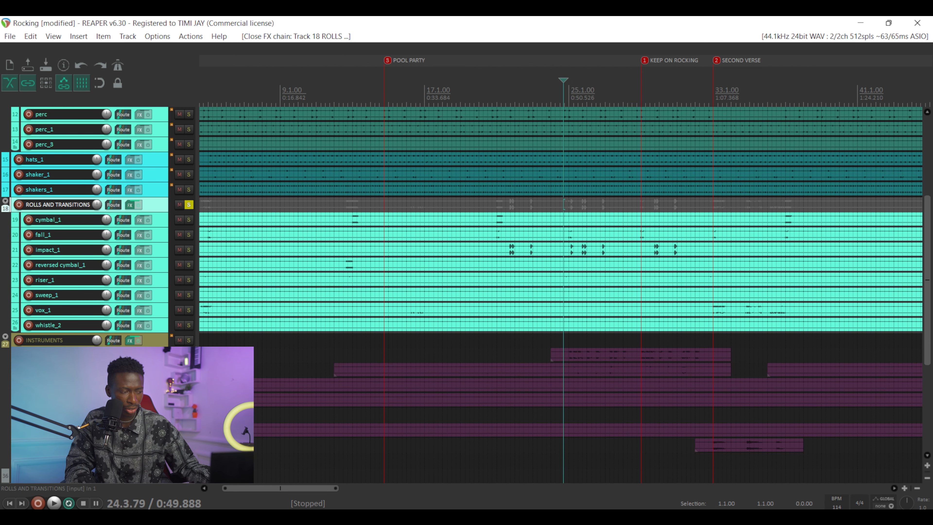
{"action": "left_click", "coordinate": [189, 341]}
{"action": "left_click", "coordinate": [189, 205]}
{"action": "key", "text": "space"}
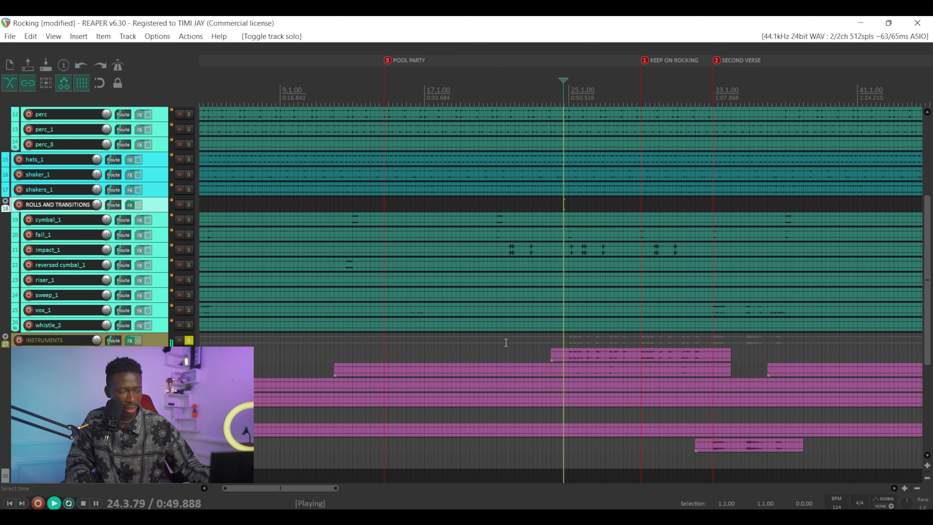
Increase the height of the tracks during playback, select the INSTRUMENTS folder and stop playback
{"action": "scroll", "coordinate": [185, 331], "scroll_direction": "down", "scroll_amount": 3}
{"action": "scroll", "coordinate": [177, 336], "scroll_direction": "up", "scroll_amount": 3}
{"action": "scroll", "coordinate": [175, 334], "scroll_direction": "down", "scroll_amount": 3}
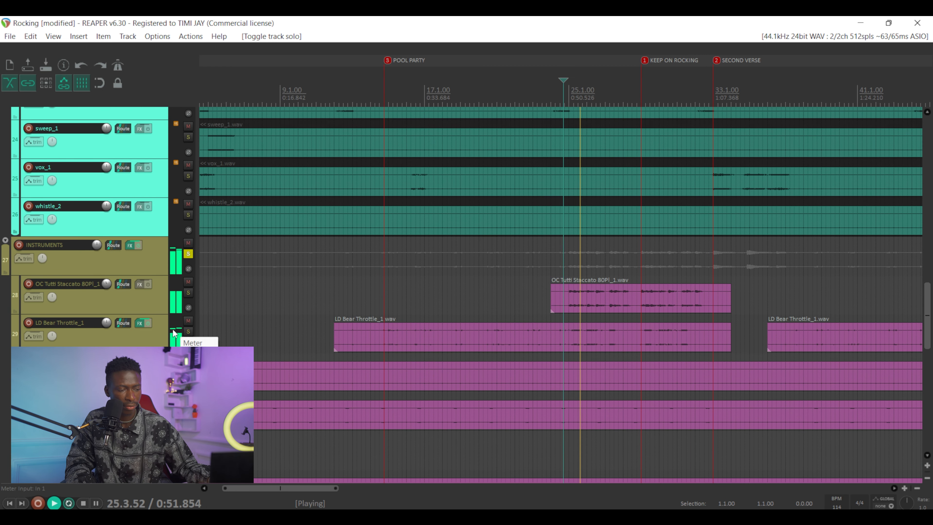
{"action": "scroll", "coordinate": [174, 334], "scroll_direction": "down", "scroll_amount": 1}
{"action": "scroll", "coordinate": [174, 332], "scroll_direction": "down", "scroll_amount": 1}
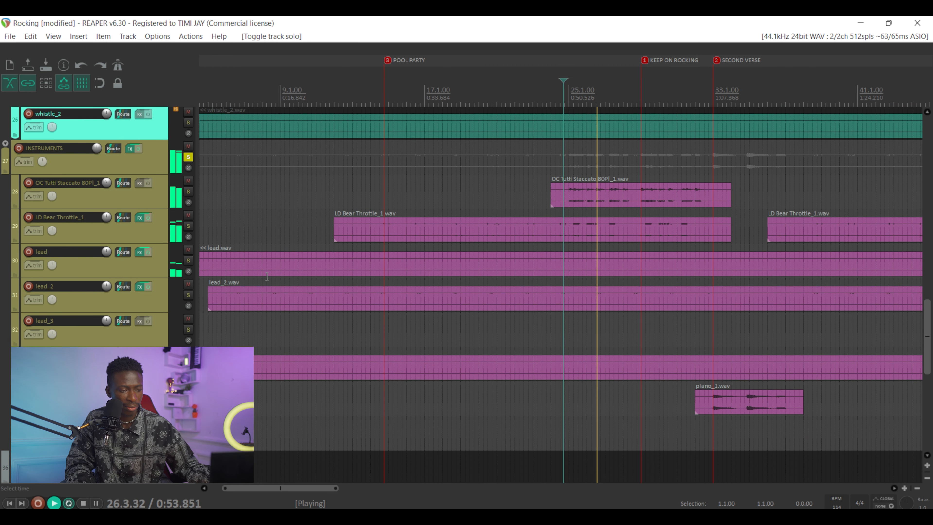
{"action": "left_click", "coordinate": [150, 156]}
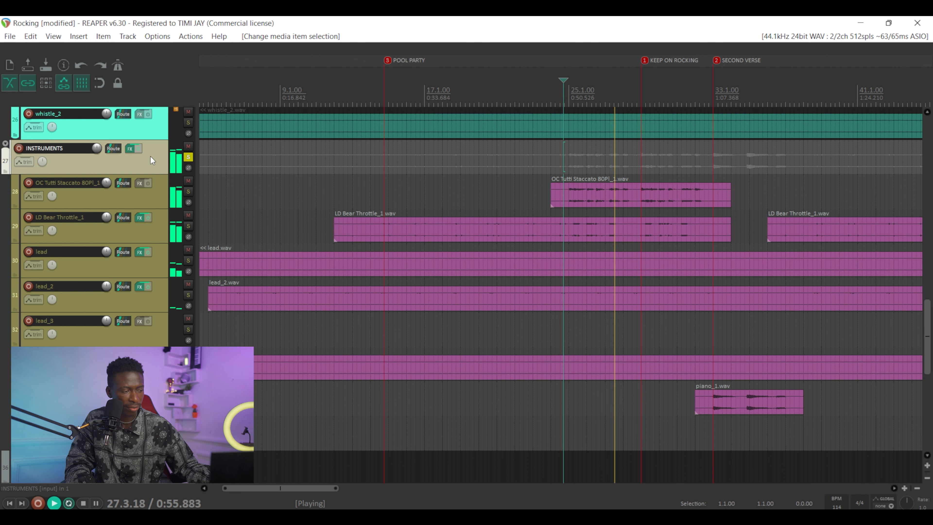
{"action": "key", "text": "space"}
Try a width of 1.36 in the INSTRUMENTS folder's S1 Imager Stereo, undo the change and close the FX chain
{"action": "left_click", "coordinate": [127, 150]}
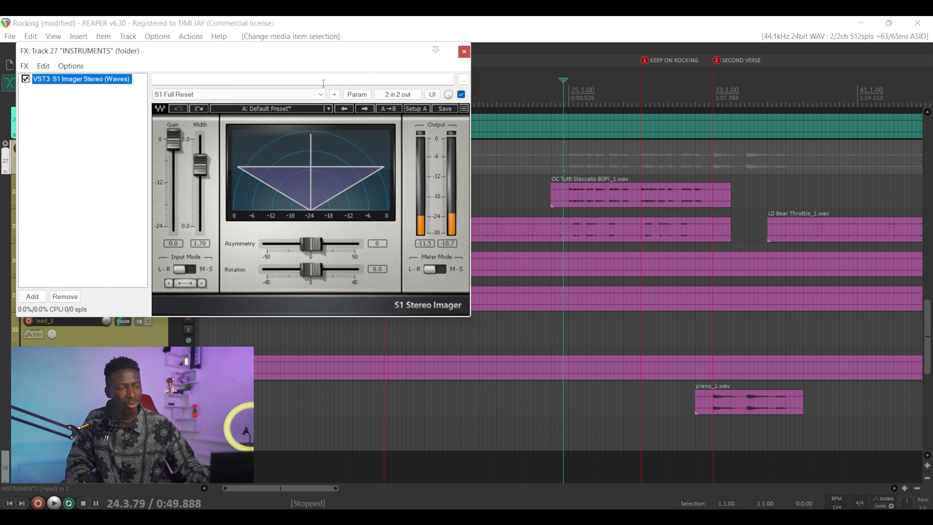
{"action": "left_click_drag", "start_coordinate": [333, 53], "coordinate": [764, 151]}
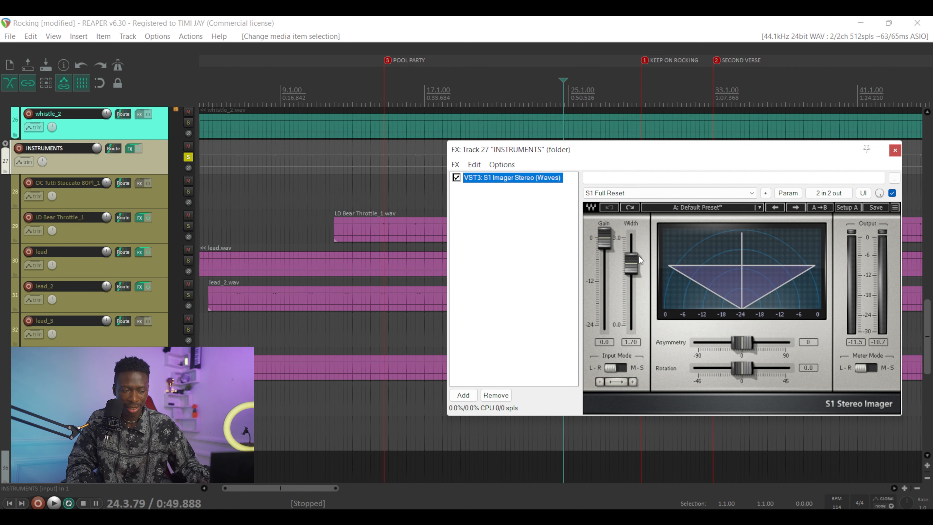
{"action": "mouse_move", "coordinate": [635, 266]}
{"action": "left_mouse_down"}
{"action": "mouse_move", "coordinate": [629, 290]}
{"action": "mouse_move", "coordinate": [631, 271]}
{"action": "left_mouse_up"}
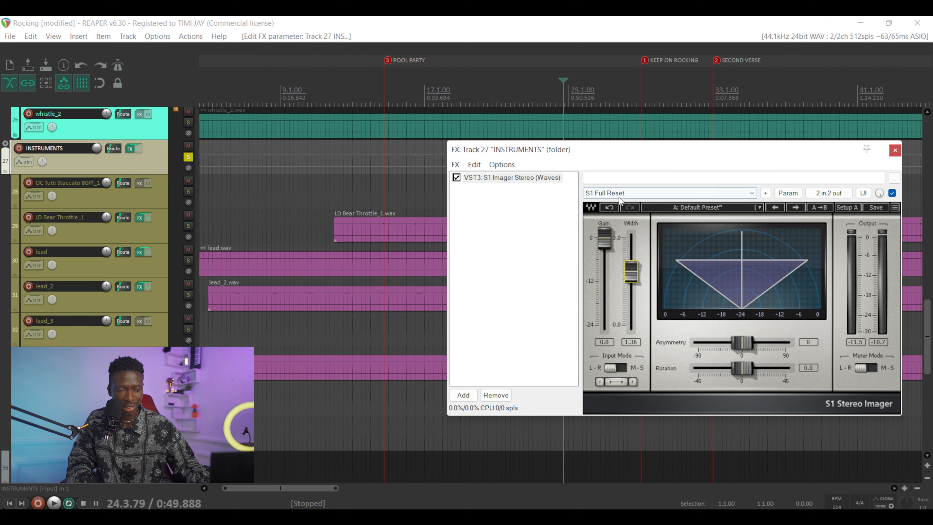
{"action": "left_click", "coordinate": [608, 208]}
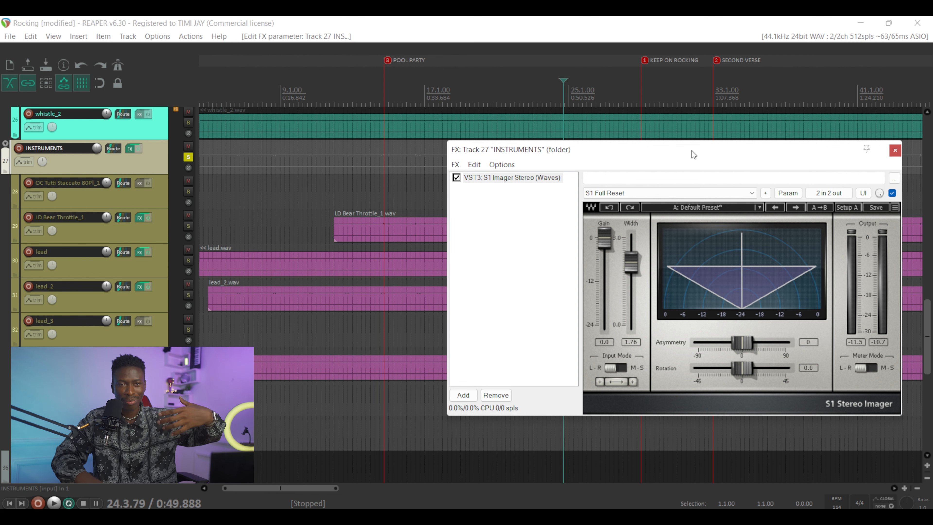
{"action": "left_click_drag", "start_coordinate": [673, 143], "coordinate": [619, 126]}
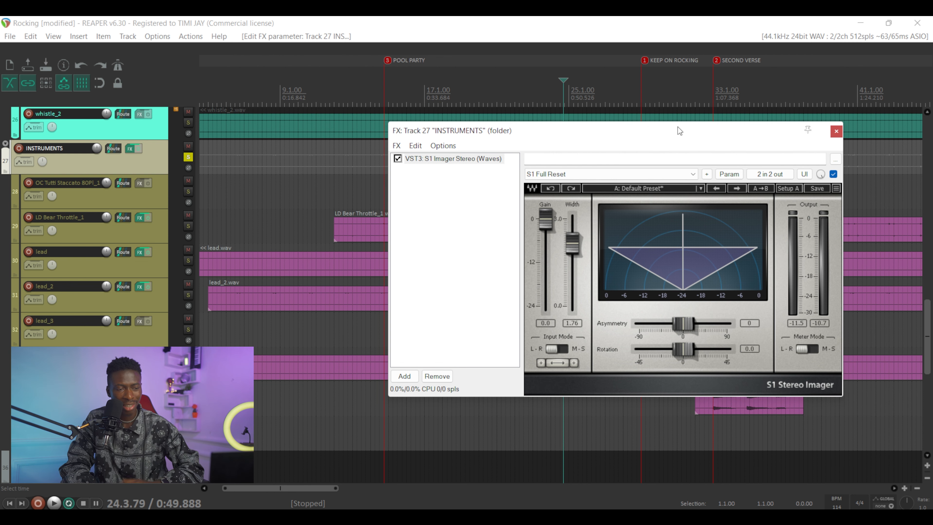
{"action": "left_click", "coordinate": [836, 131]}
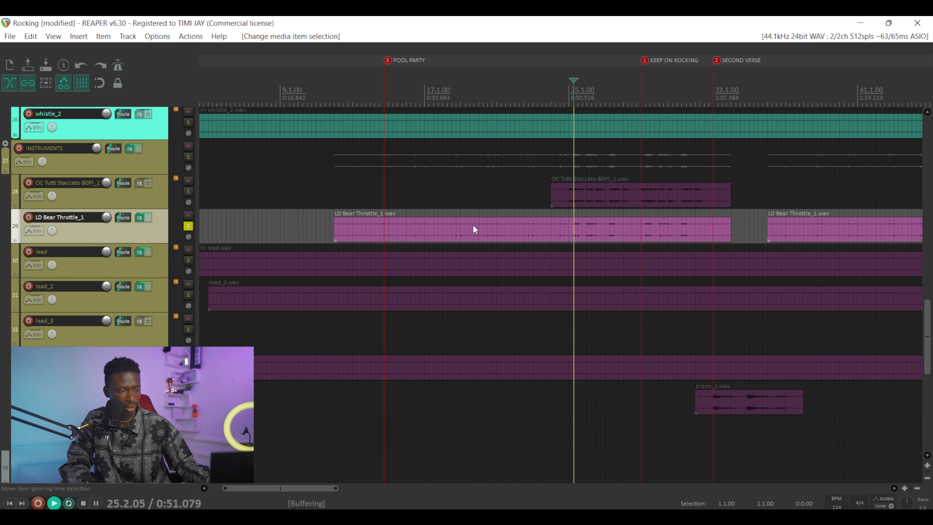
Examine the band widths in LD Bear Throttle_1's TR5 Quad Image during playback, close its FX chain and stop playback
{"action": "left_click", "coordinate": [138, 218]}
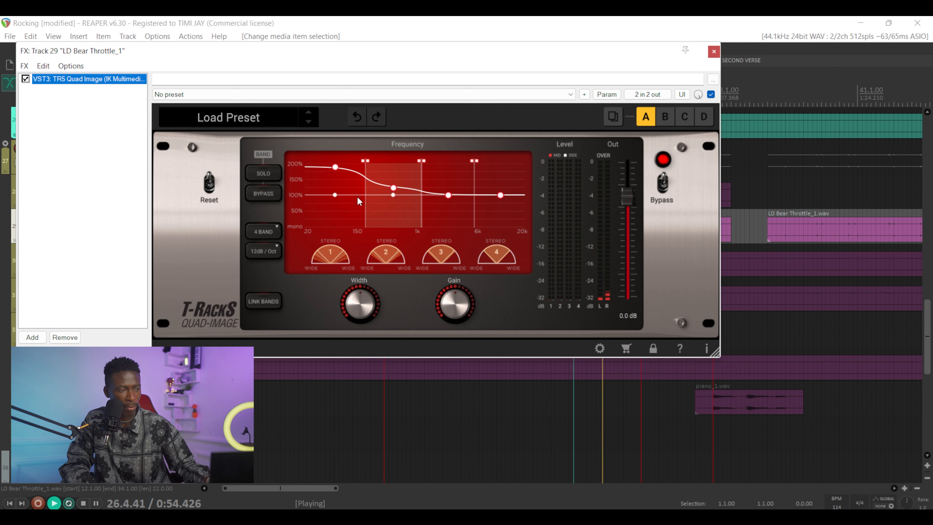
{"action": "left_click_drag", "start_coordinate": [413, 57], "coordinate": [635, 133]}
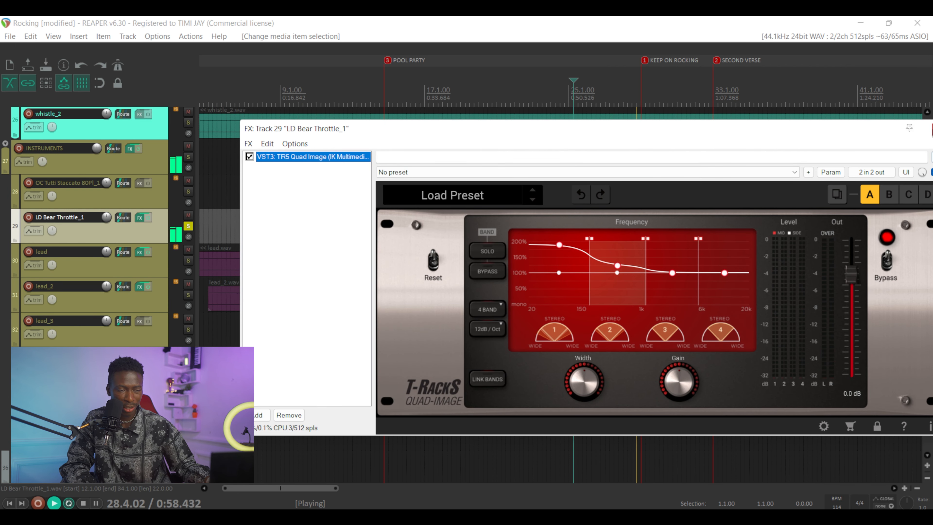
{"action": "left_click_drag", "start_coordinate": [887, 132], "coordinate": [859, 129]}
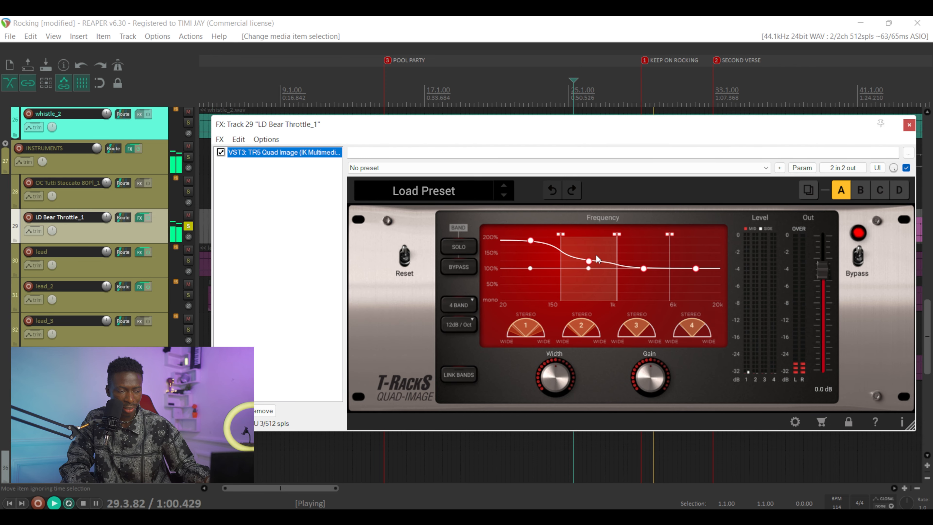
{"action": "left_click", "coordinate": [530, 241]}
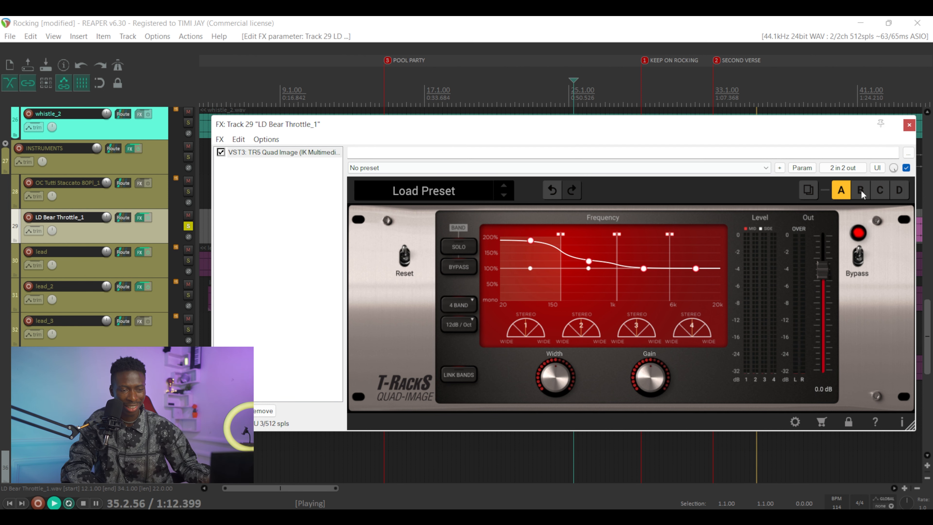
{"action": "left_click", "coordinate": [909, 124]}
{"action": "key", "text": "space"}
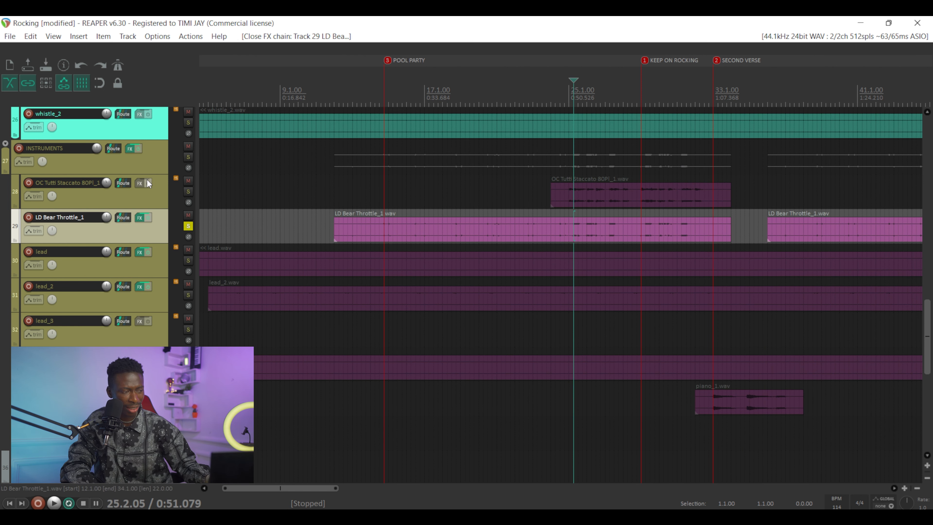
Examine the low cut in lead's FabFilter Pro-Q 3, and solo lead in place of LD Bear Throttle_1 for playback from 25.2.05
{"action": "left_click", "coordinate": [140, 253]}
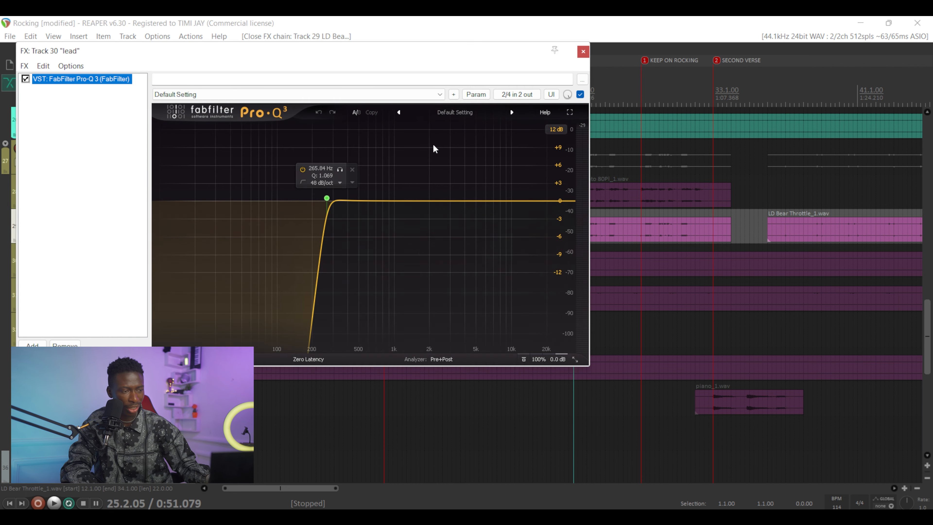
{"action": "left_click", "coordinate": [583, 51]}
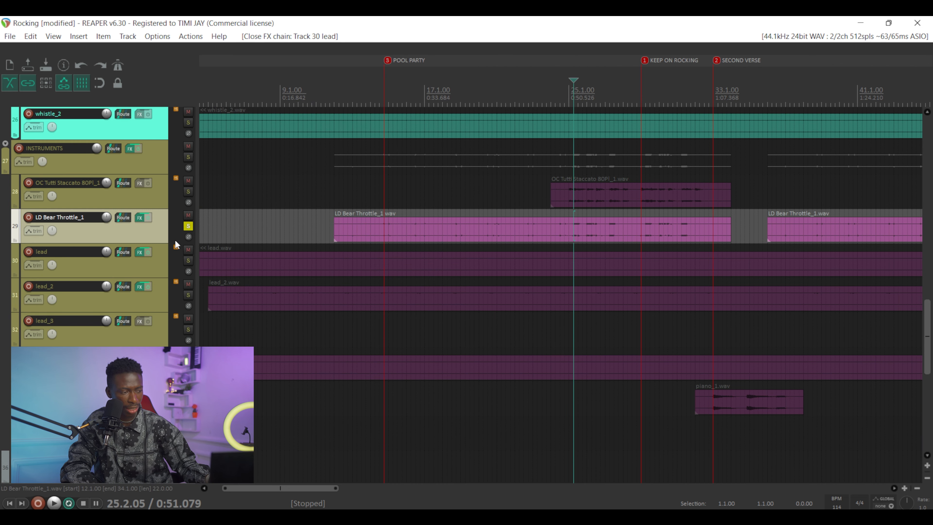
{"action": "left_click", "coordinate": [188, 260]}
{"action": "left_click", "coordinate": [188, 226]}
{"action": "key", "text": "space"}
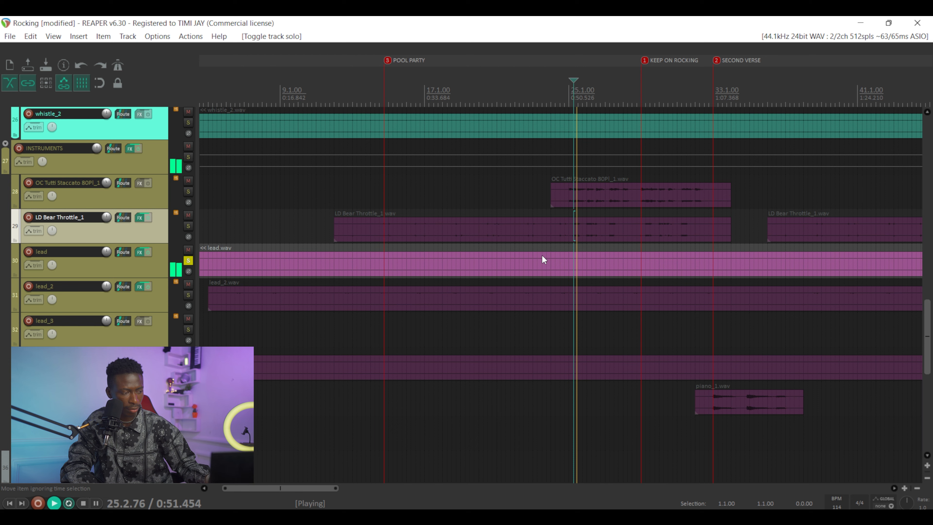
Enlarge and select the lead track, stop playback and open its FX chain at FabFilter Pro-Q 3
{"action": "left_click_drag", "start_coordinate": [149, 276], "coordinate": [149, 436]}
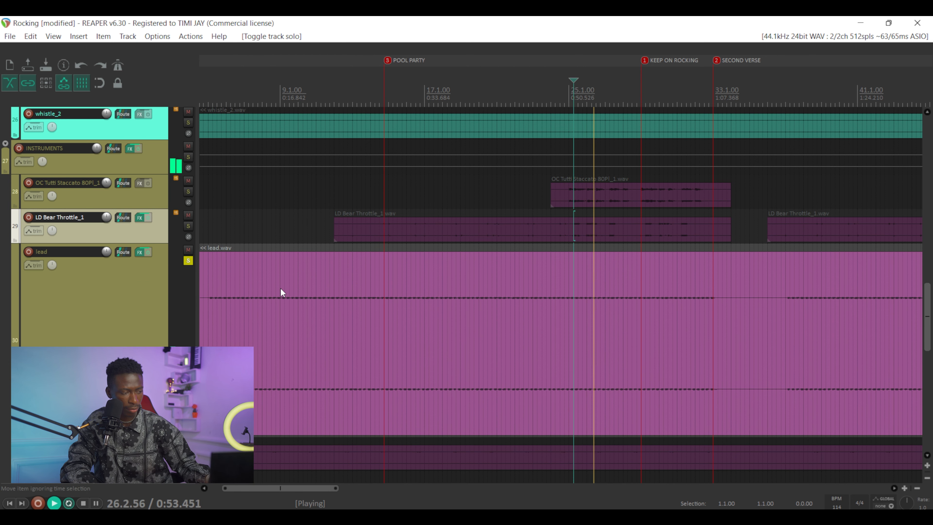
{"action": "left_click", "coordinate": [118, 306]}
{"action": "key", "text": "space"}
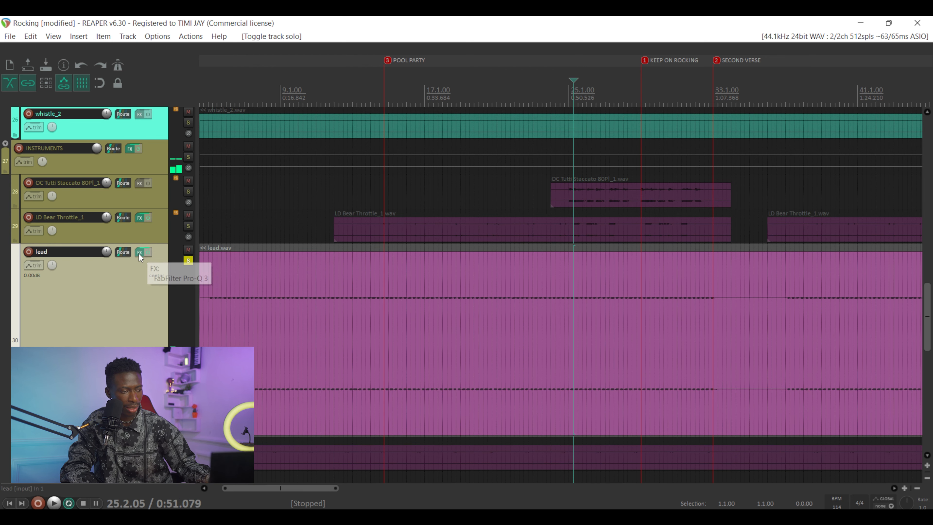
{"action": "left_click", "coordinate": [139, 253]}
{"action": "left_click_drag", "start_coordinate": [348, 58], "coordinate": [440, 90]}
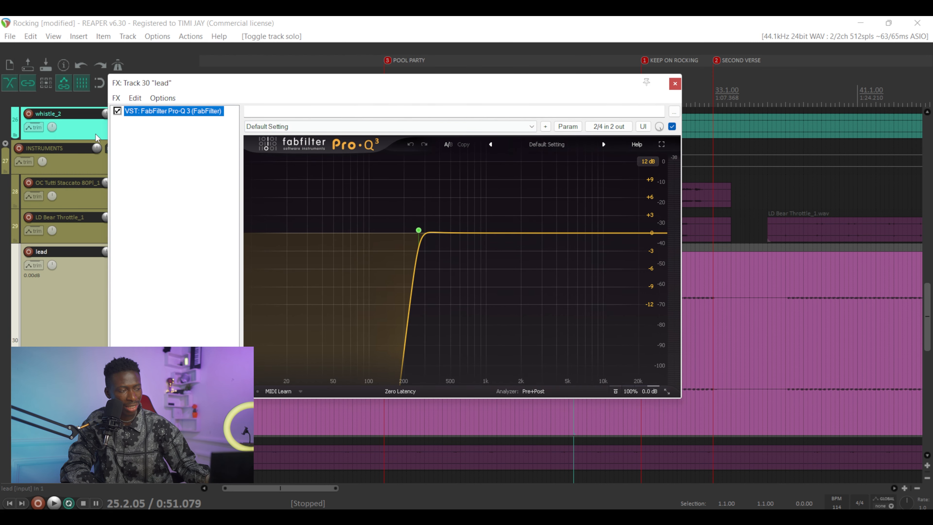
Compare lead with and without Pro-Q 3's low cut by bypassing the band, starting playback and enabling it again
{"action": "mouse_move", "coordinate": [419, 231]}
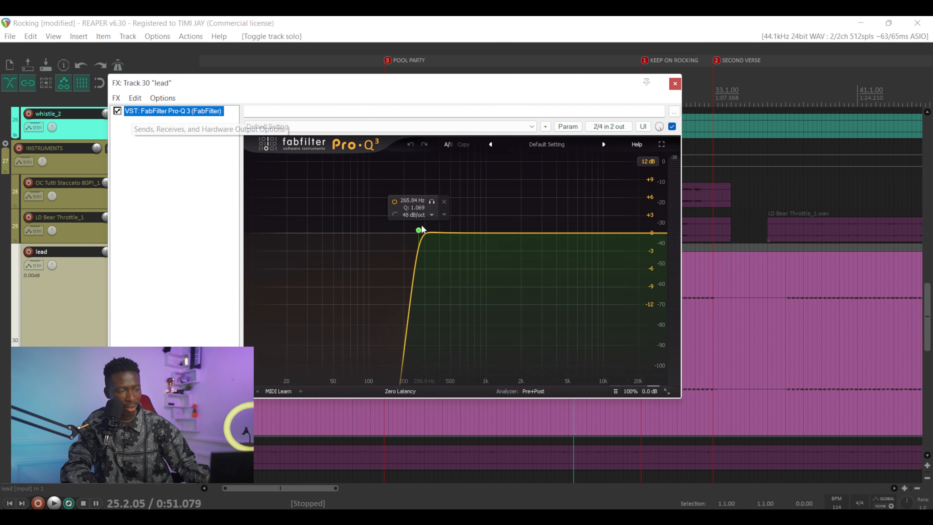
{"action": "left_click", "coordinate": [395, 202]}
{"action": "key", "text": "space"}
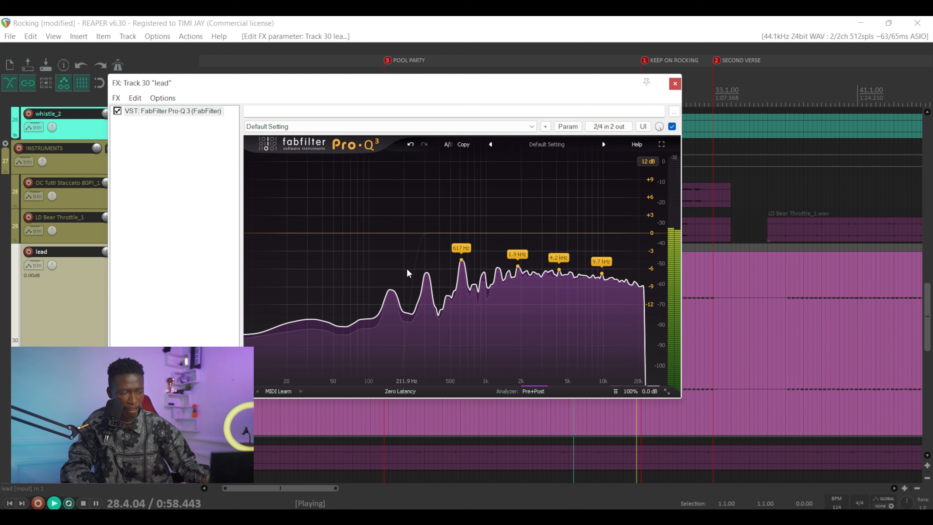
{"action": "mouse_move", "coordinate": [412, 231]}
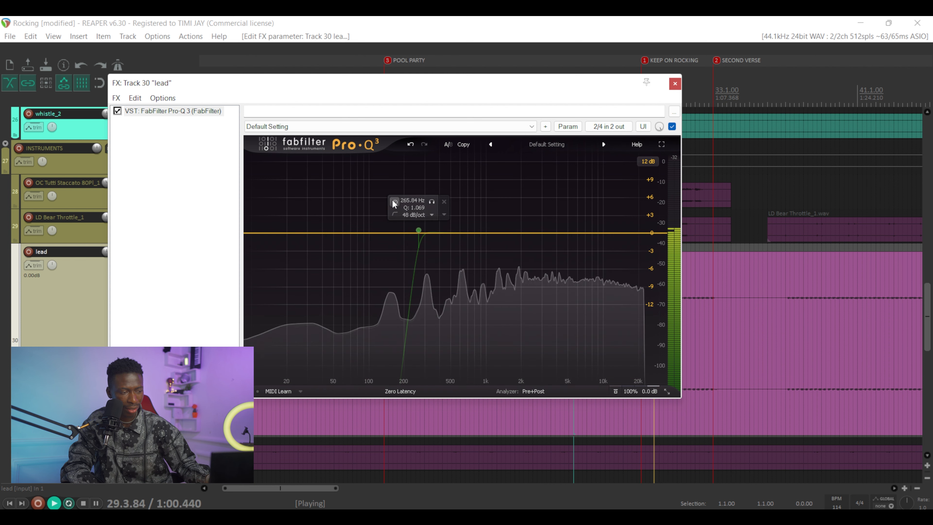
{"action": "double_click", "coordinate": [417, 231]}
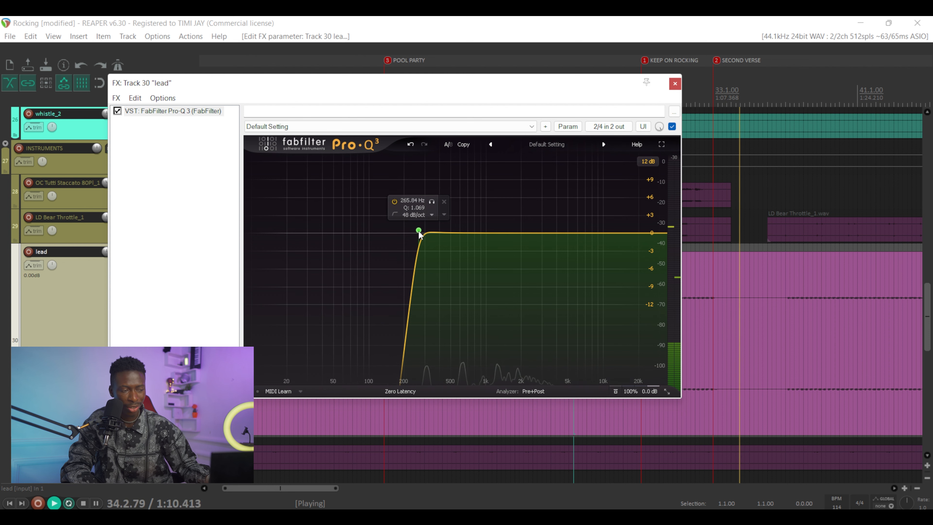
Restart playback, set the Q of lead's low cut to 0.958, stop playback and close the FX chain
{"action": "key", "text": "space"}
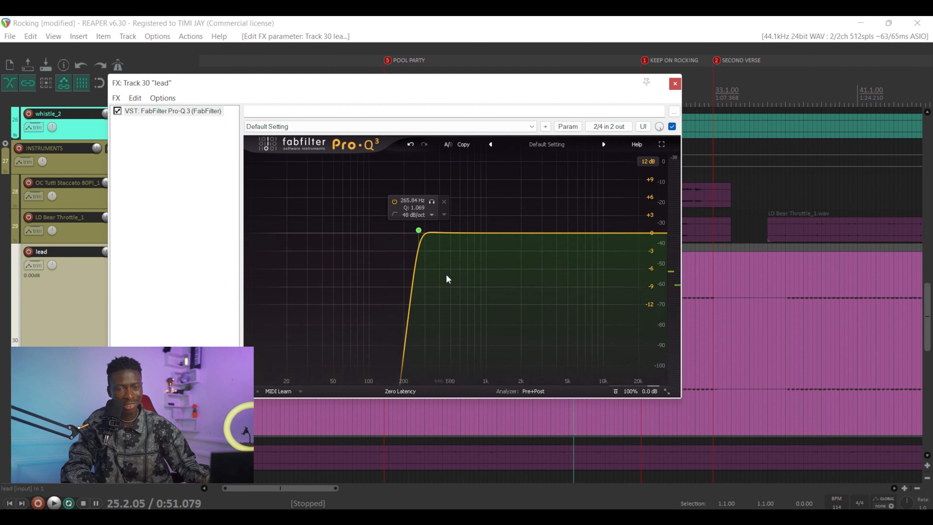
{"action": "key", "text": "space"}
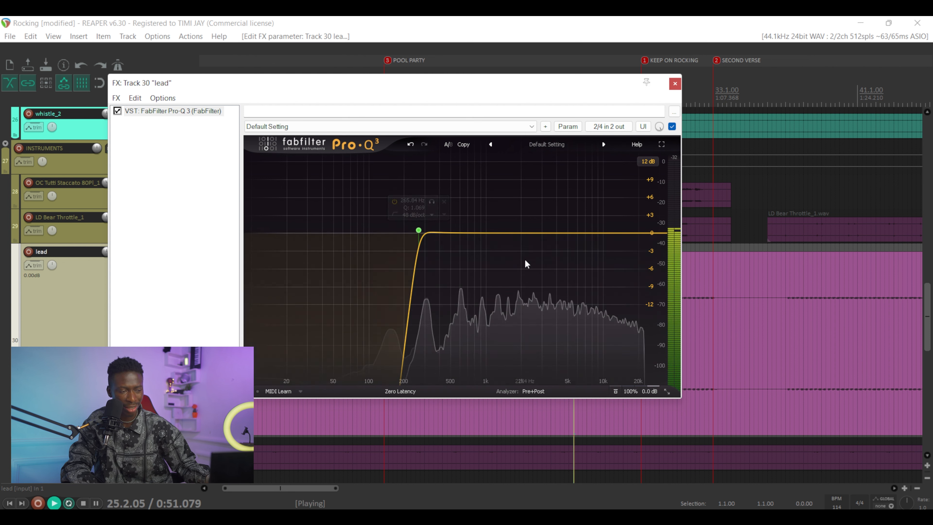
{"action": "mouse_move", "coordinate": [419, 230]}
{"action": "left_mouse_down"}
{"action": "mouse_move", "coordinate": [379, 235]}
{"action": "mouse_move", "coordinate": [419, 235]}
{"action": "left_mouse_up"}
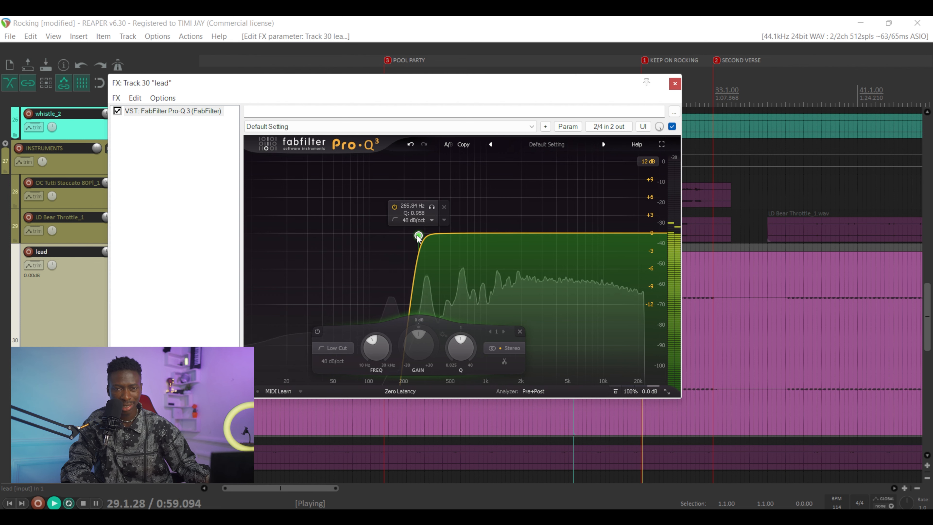
{"action": "key", "text": "space"}
{"action": "left_click", "coordinate": [675, 84]}
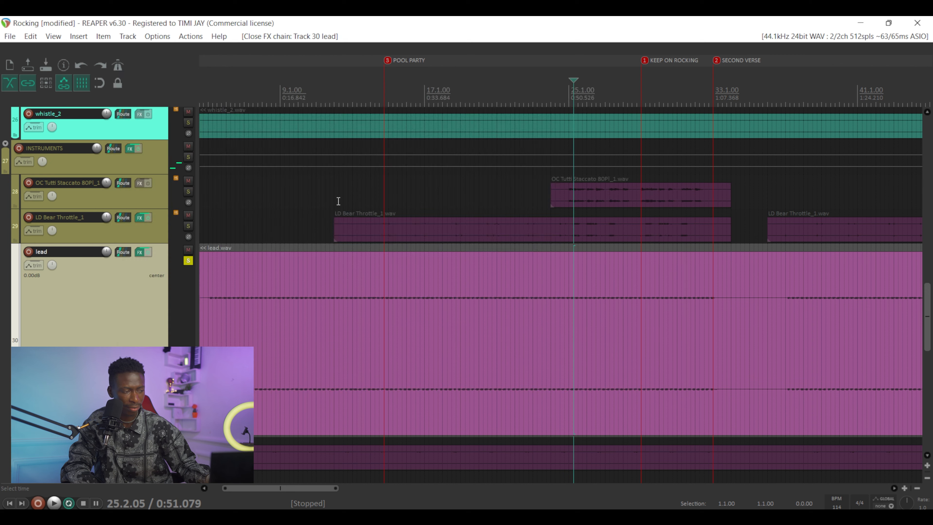
Unsolo lead and return all tracks to their compact height
{"action": "left_click", "coordinate": [191, 260]}
{"action": "key", "text": "grave"}
{"action": "scroll", "coordinate": [169, 225], "scroll_direction": "up", "scroll_amount": 2}
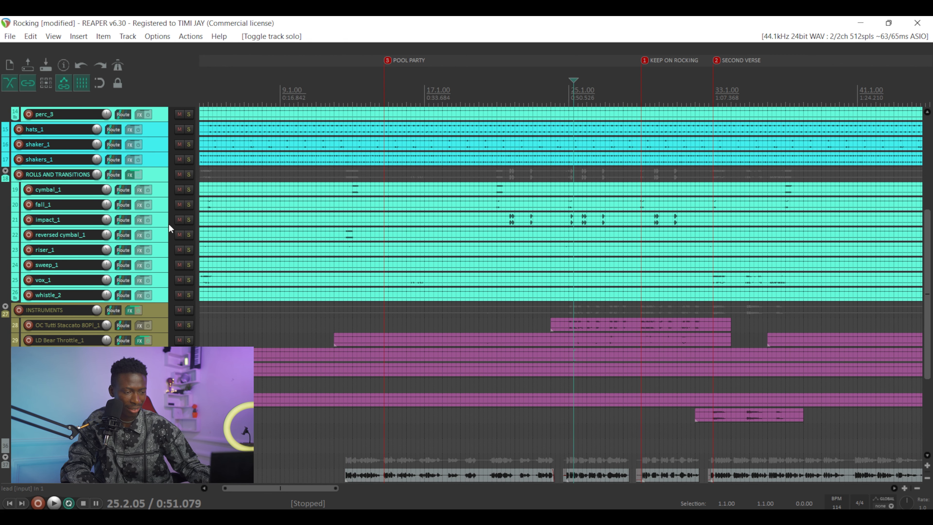
Solo and enlarge the INSTRUMENTS folder, clear the solo and restore the folder's compact height
{"action": "scroll", "coordinate": [168, 223], "scroll_direction": "down", "scroll_amount": 4}
{"action": "left_click", "coordinate": [157, 195]}
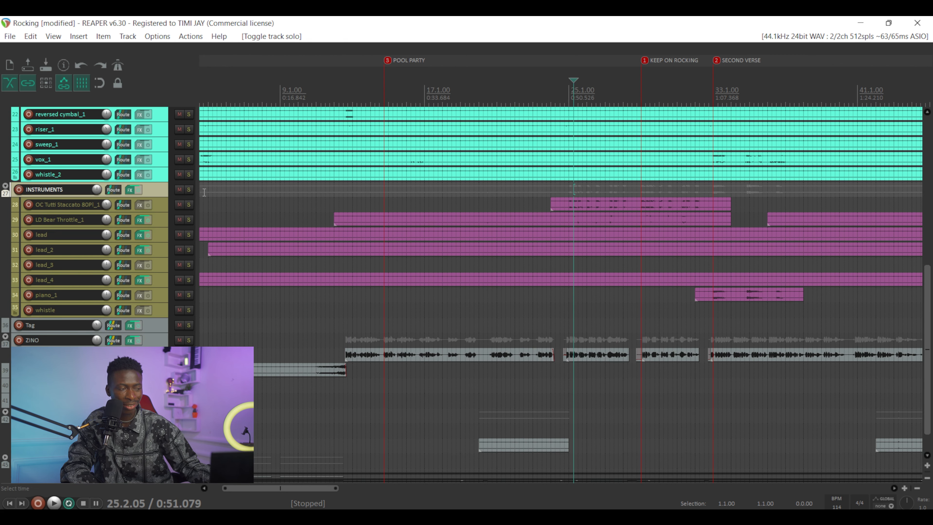
{"action": "left_click", "coordinate": [191, 189]}
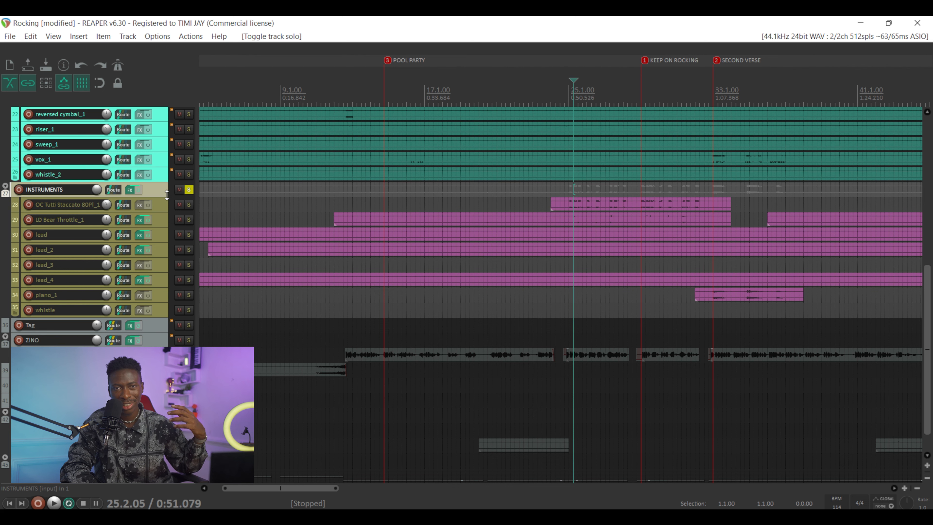
{"action": "left_click_drag", "start_coordinate": [168, 195], "coordinate": [161, 238]}
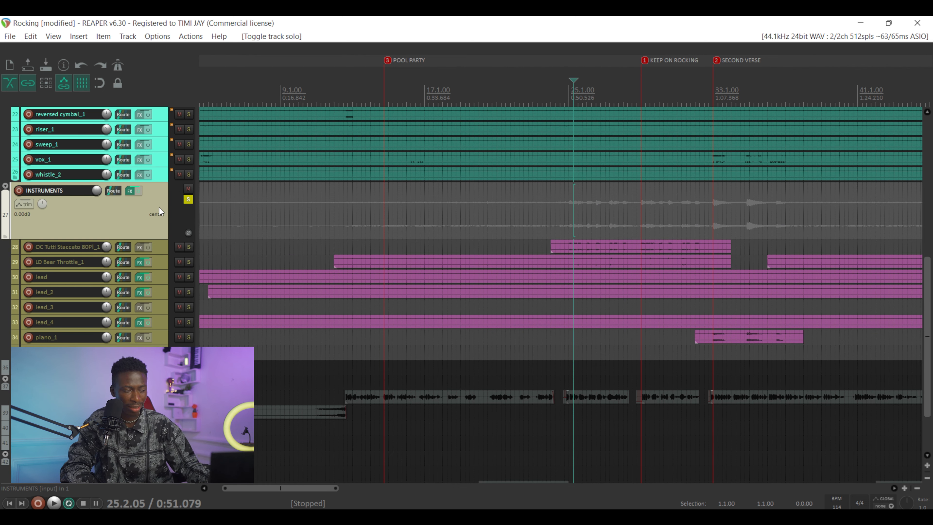
{"action": "left_click", "coordinate": [188, 200]}
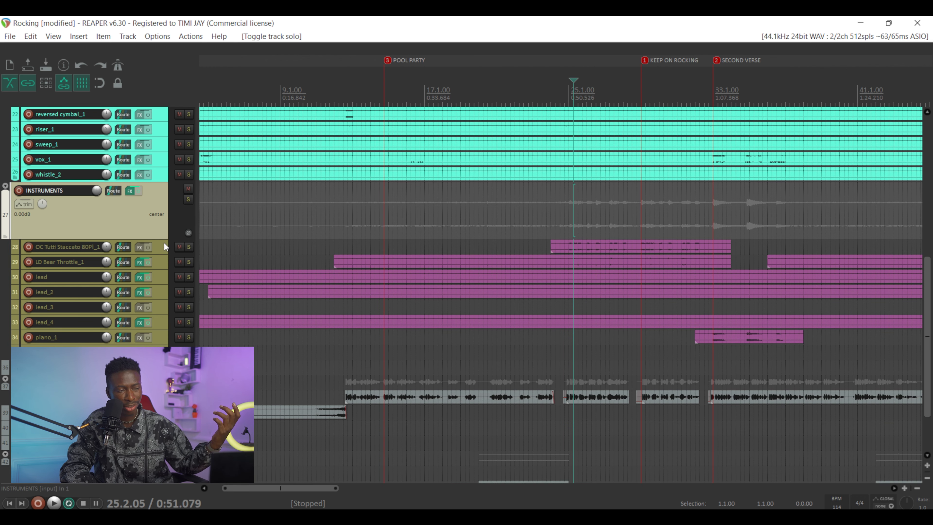
{"action": "left_click_drag", "start_coordinate": [168, 237], "coordinate": [168, 197]}
Solo the vocal folder below Tag, play it from 12.4.50 with its height increased, zoom into its waveform and stop playback
{"action": "scroll", "coordinate": [178, 227], "scroll_direction": "down", "scroll_amount": 1}
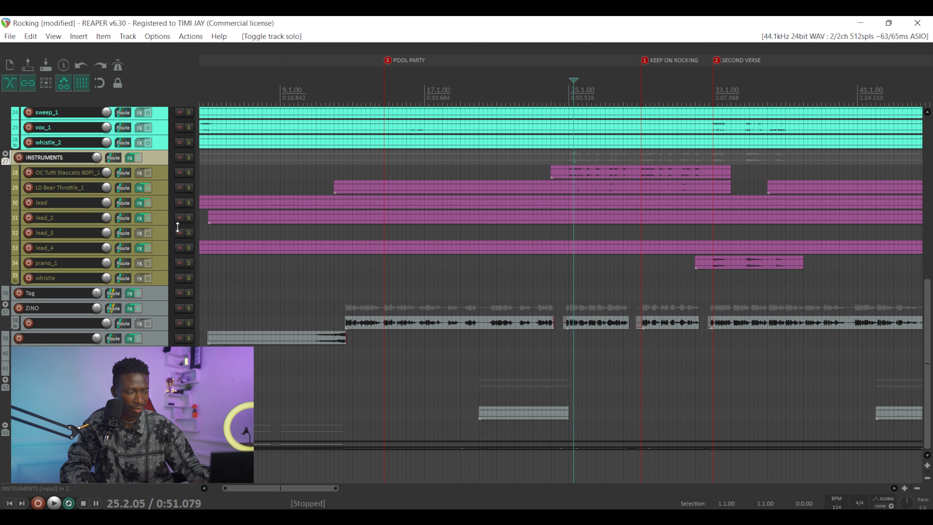
{"action": "left_click", "coordinate": [188, 308]}
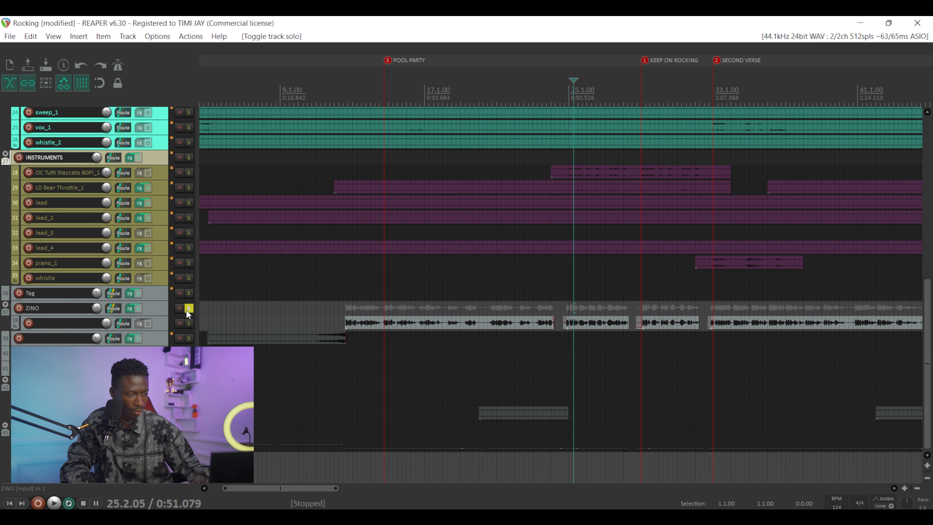
{"action": "left_click", "coordinate": [350, 302]}
{"action": "key", "text": "space"}
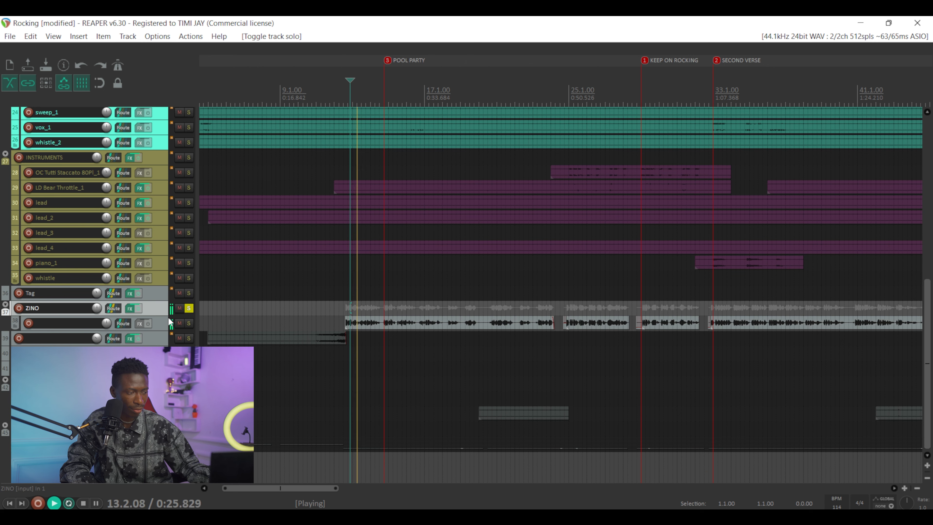
{"action": "left_click_drag", "start_coordinate": [155, 316], "coordinate": [155, 381]}
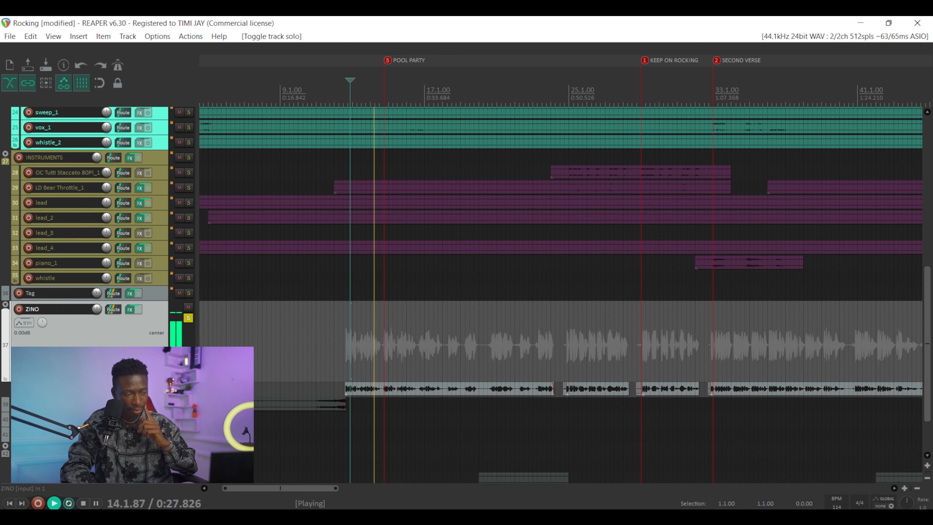
{"action": "scroll", "coordinate": [290, 329], "scroll_direction": "up", "scroll_amount": 4}
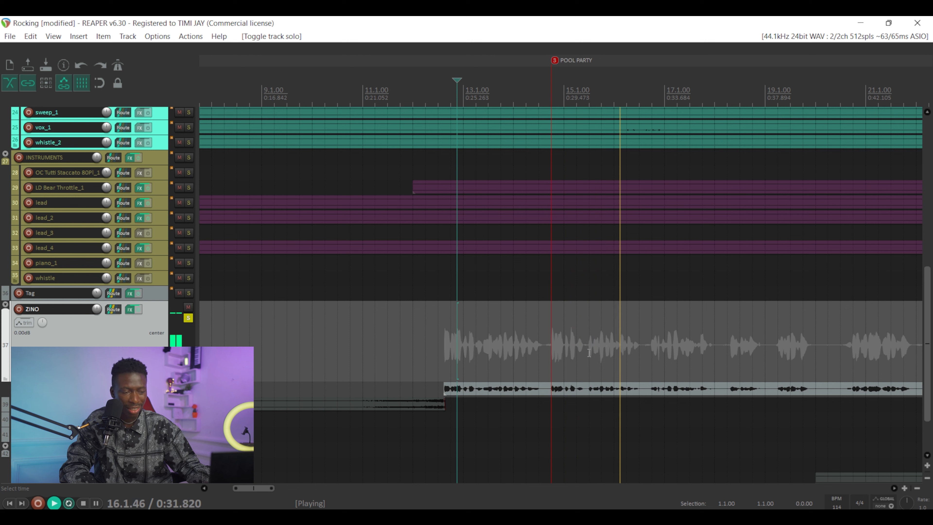
{"action": "key", "text": "space"}
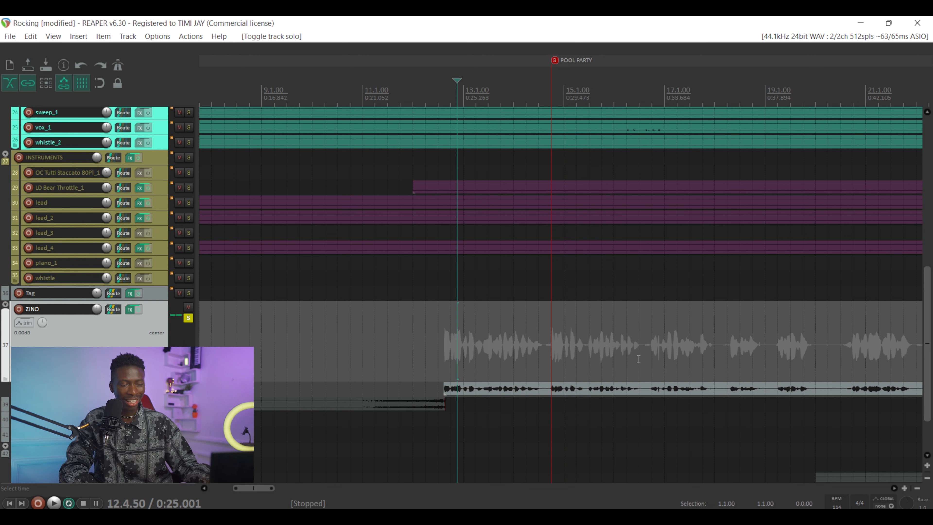
Make a time selection from 14.4.00 to 16.2.84 on the vocal folder and place the edit cursor at 16.1.43
{"action": "left_click_drag", "start_coordinate": [638, 382], "coordinate": [551, 389]}
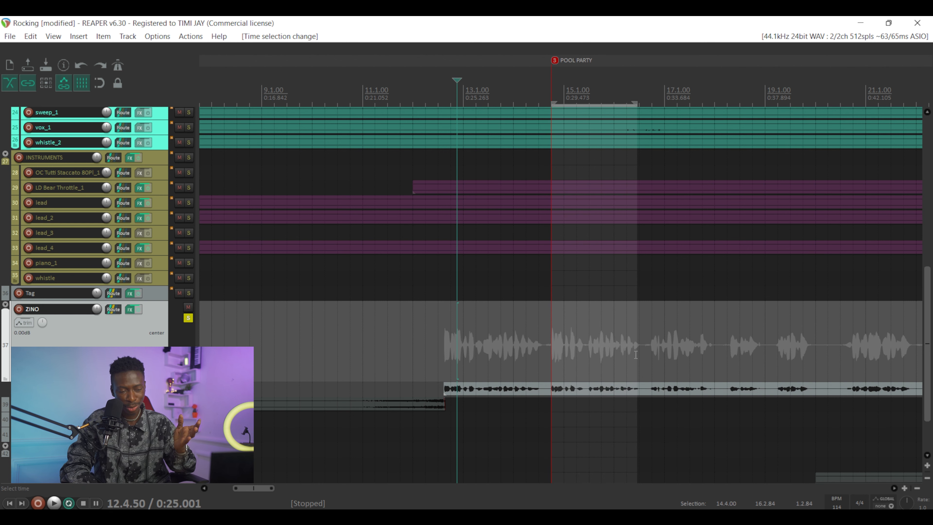
{"action": "scroll", "coordinate": [553, 388], "scroll_direction": "up", "scroll_amount": 3}
{"action": "scroll", "coordinate": [843, 356], "scroll_direction": "down", "scroll_amount": 1}
{"action": "scroll", "coordinate": [844, 355], "scroll_direction": "down", "scroll_amount": 1}
{"action": "left_click", "coordinate": [790, 354]}
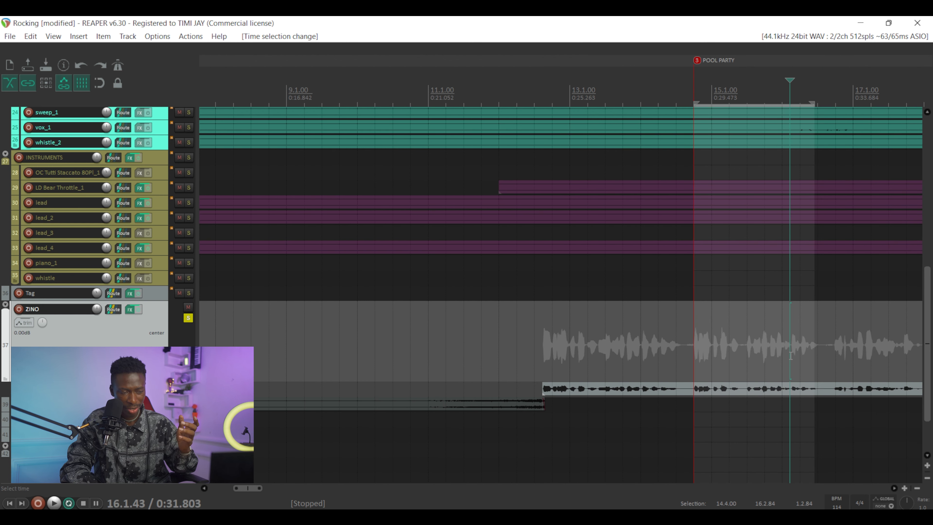
{"action": "scroll", "coordinate": [749, 354], "scroll_direction": "up", "scroll_amount": 2}
{"action": "left_click_drag", "start_coordinate": [609, 351], "coordinate": [614, 354]}
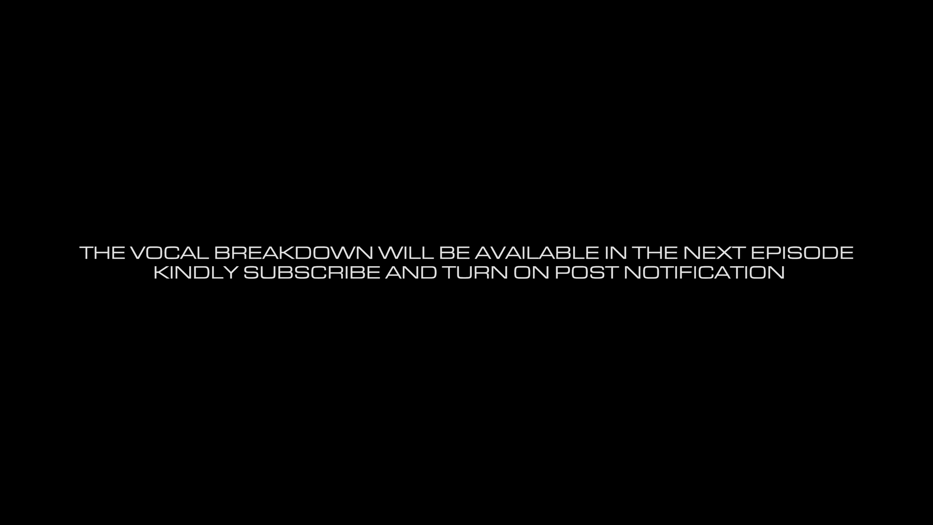